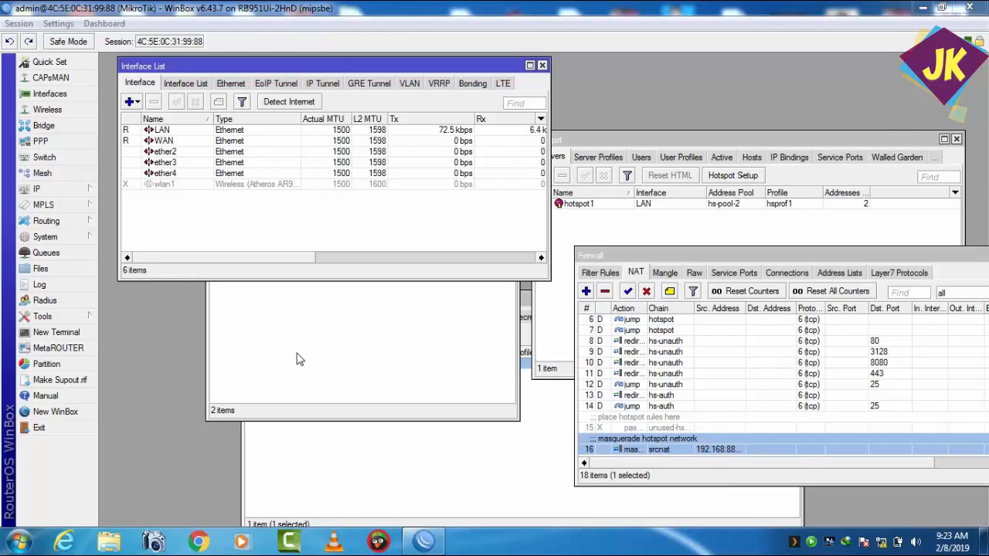
Step: Review the LAN, WAN and ether2 entries in the interface list alongside the bridge port list
click(46, 126)
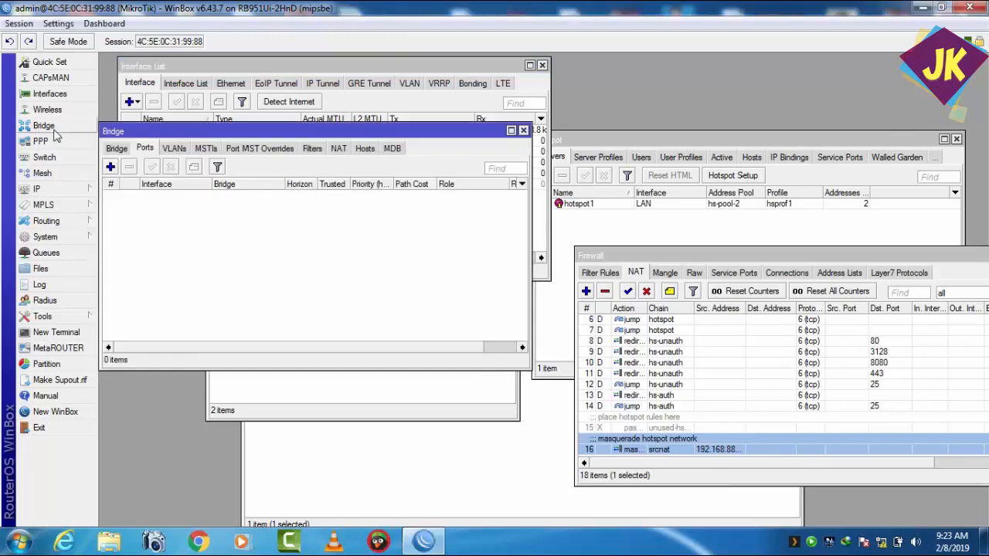
drag(160, 131, 193, 225)
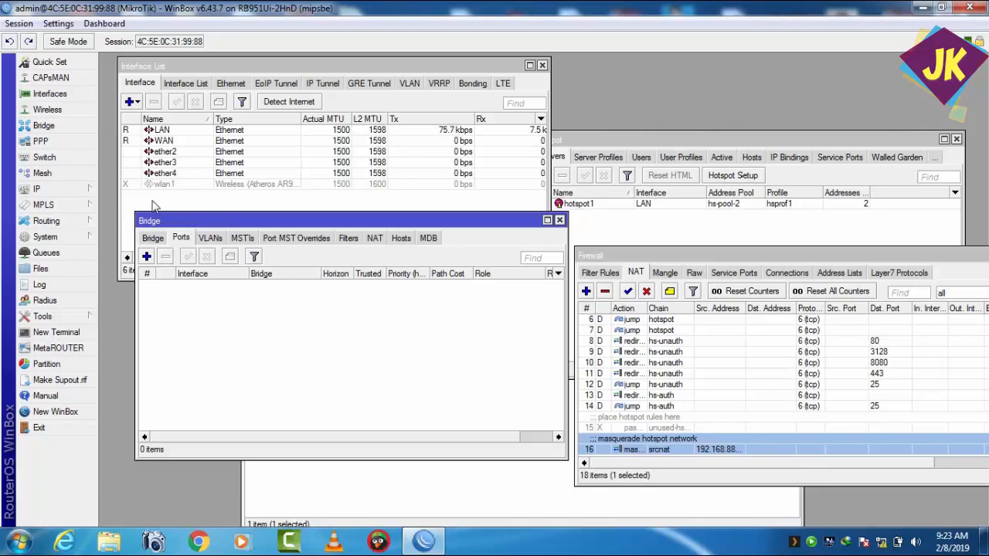
click(163, 134)
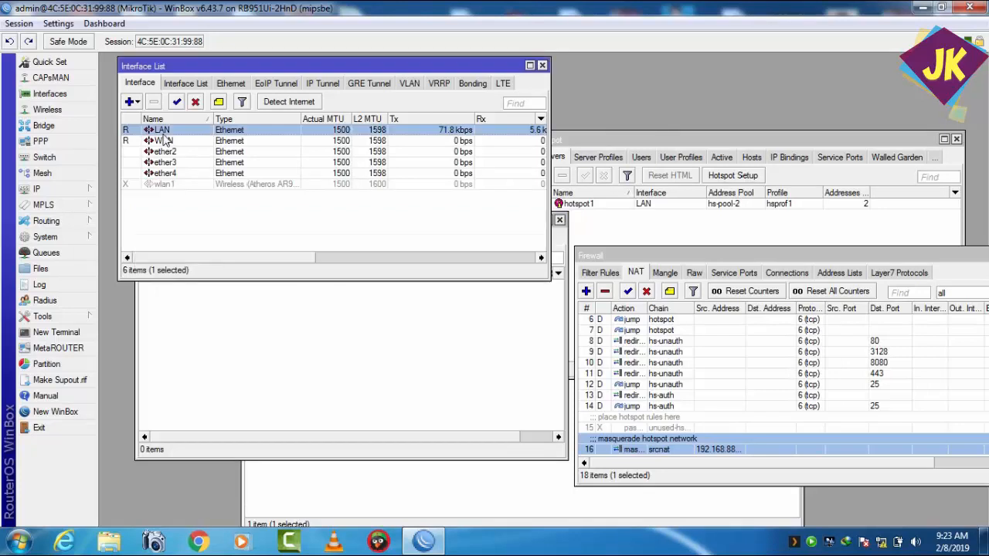
click(161, 154)
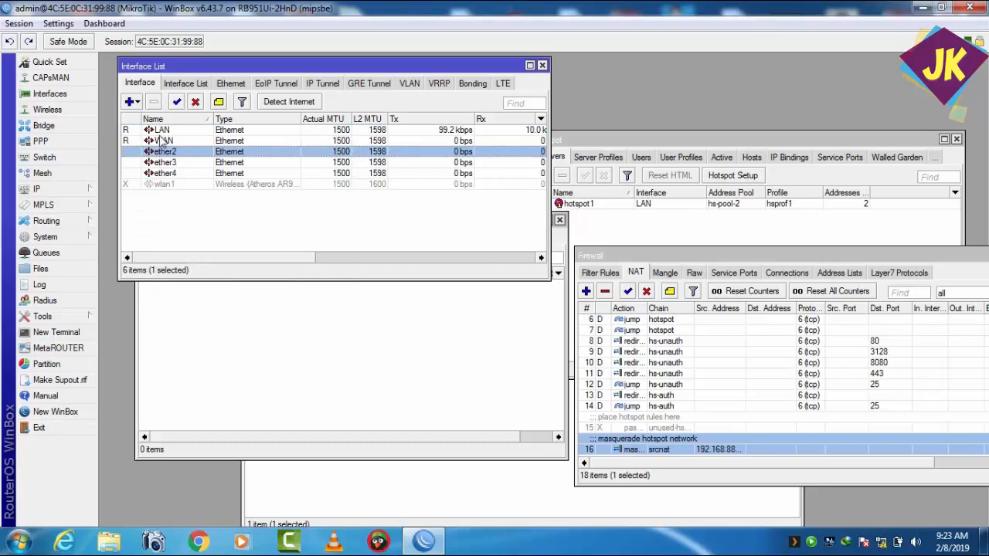
click(163, 133)
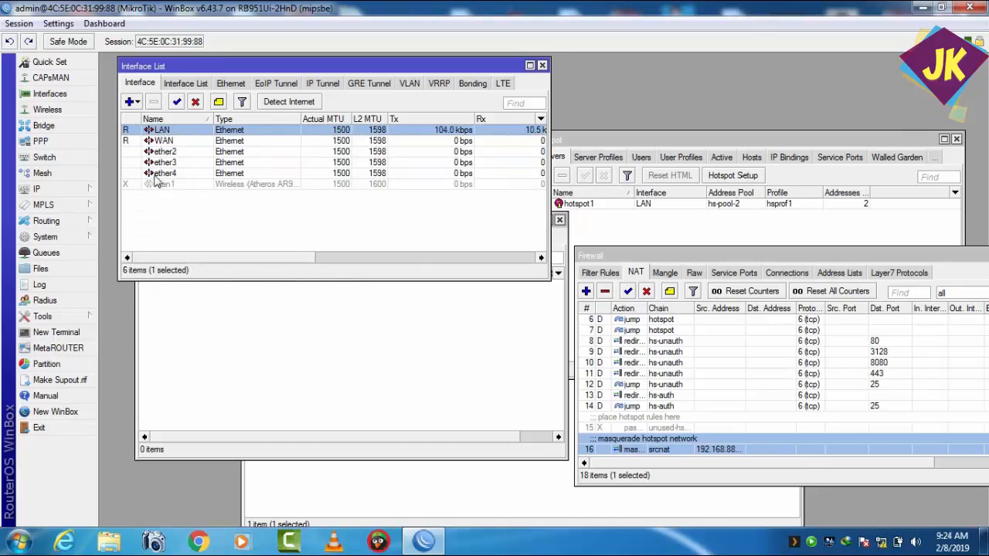
click(203, 313)
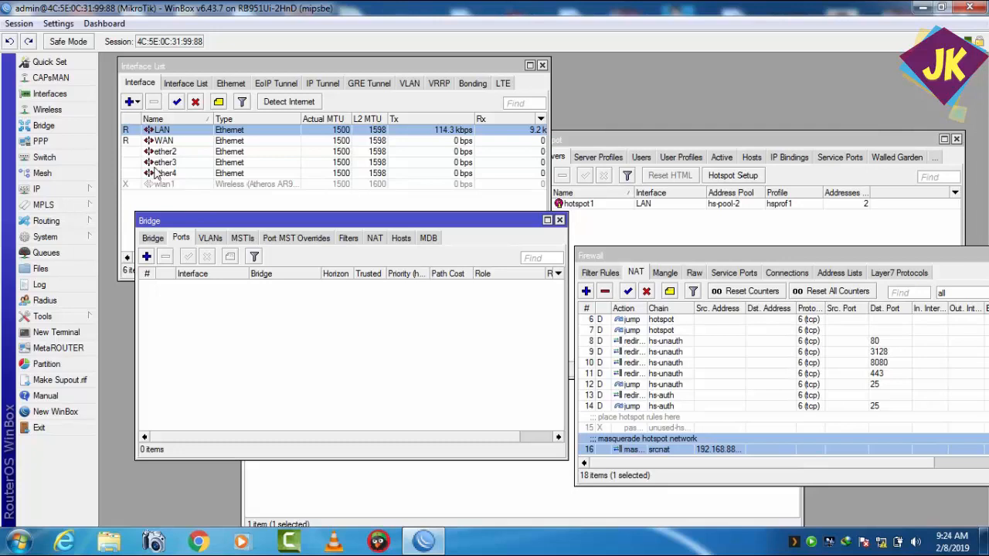
click(159, 142)
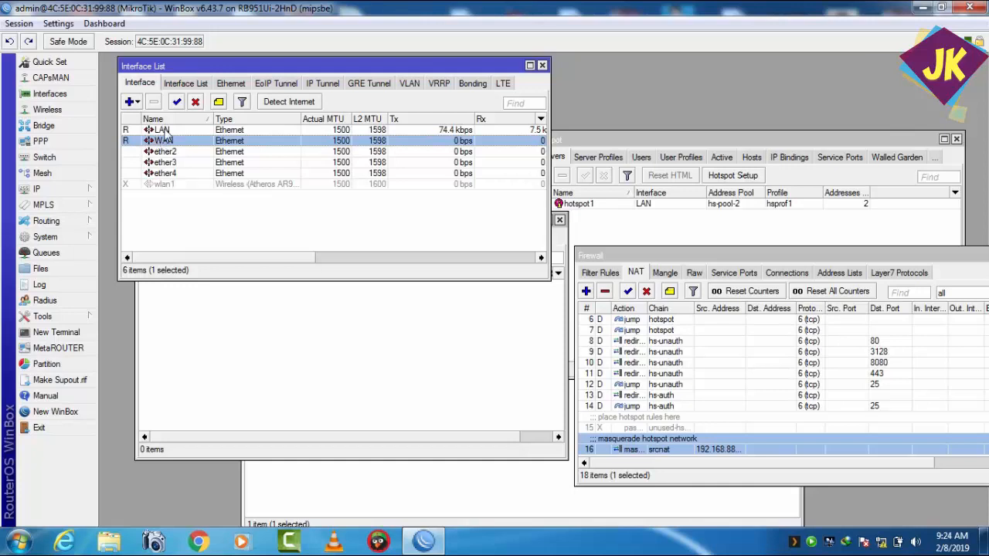
click(163, 131)
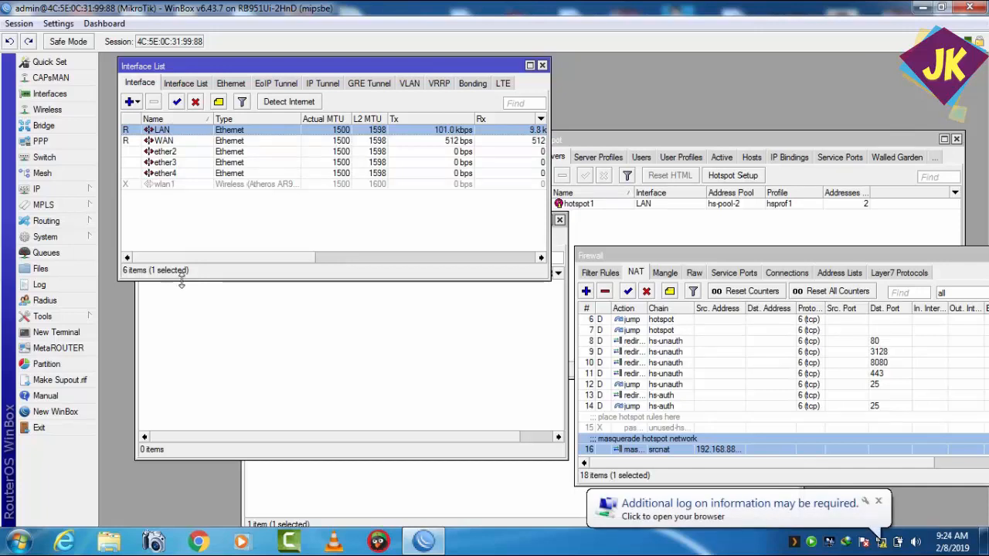
click(188, 342)
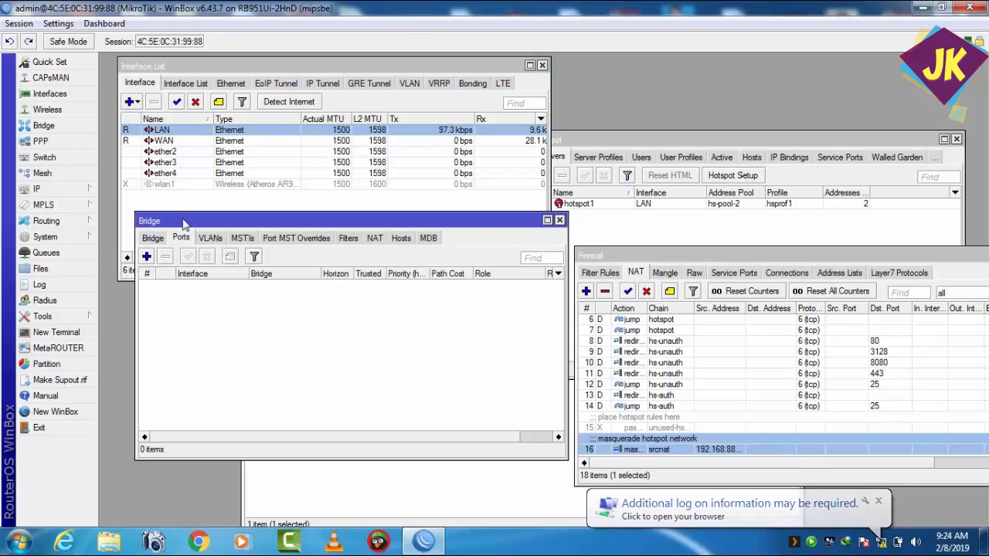
drag(183, 222, 183, 220)
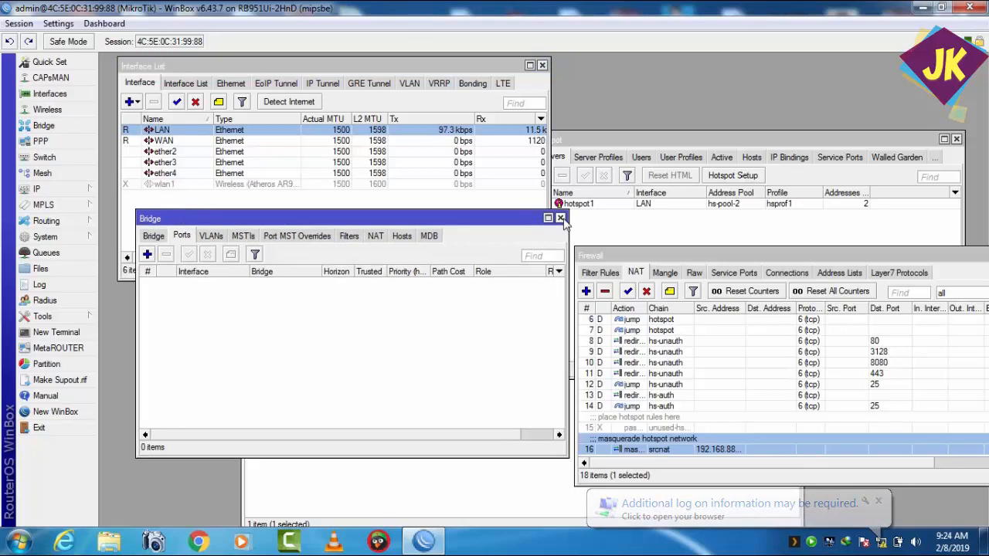
click(560, 218)
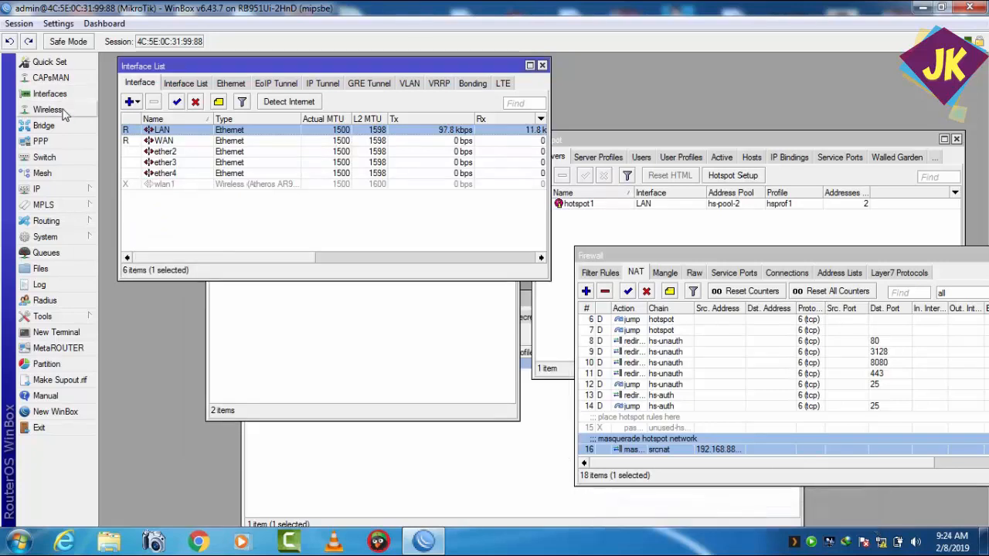
Step: Create a new bridge interface named bridge+LAN, keeping its other settings at their defaults
click(43, 128)
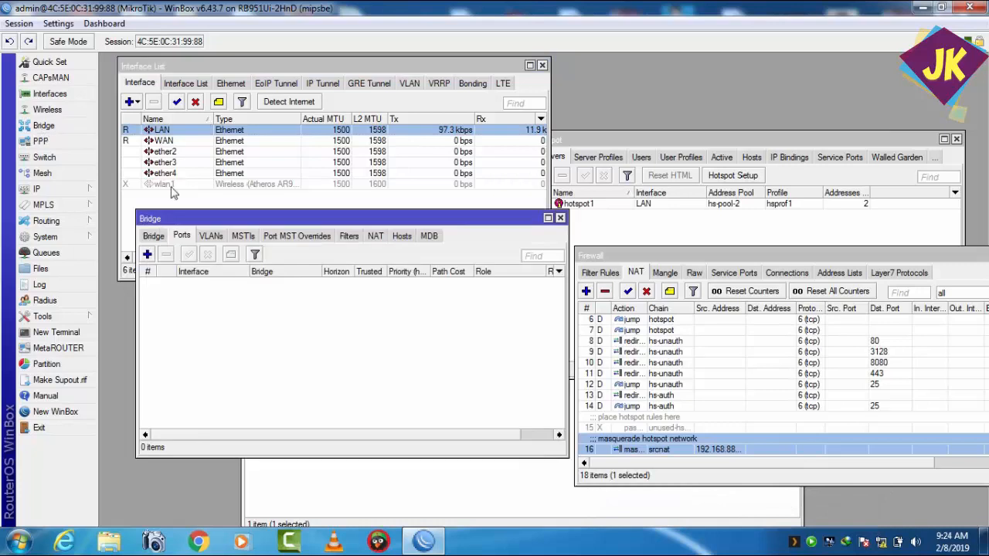
drag(159, 222, 148, 190)
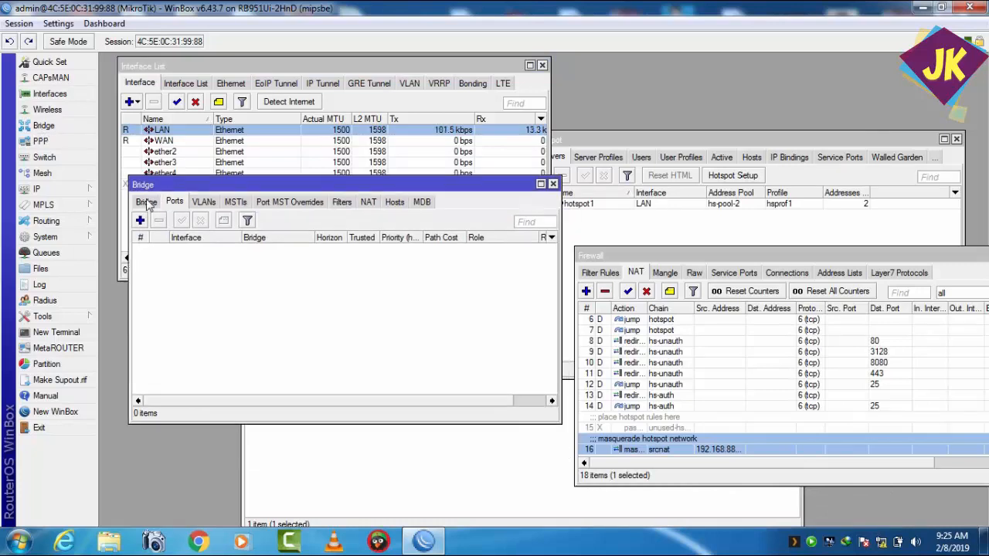
click(146, 201)
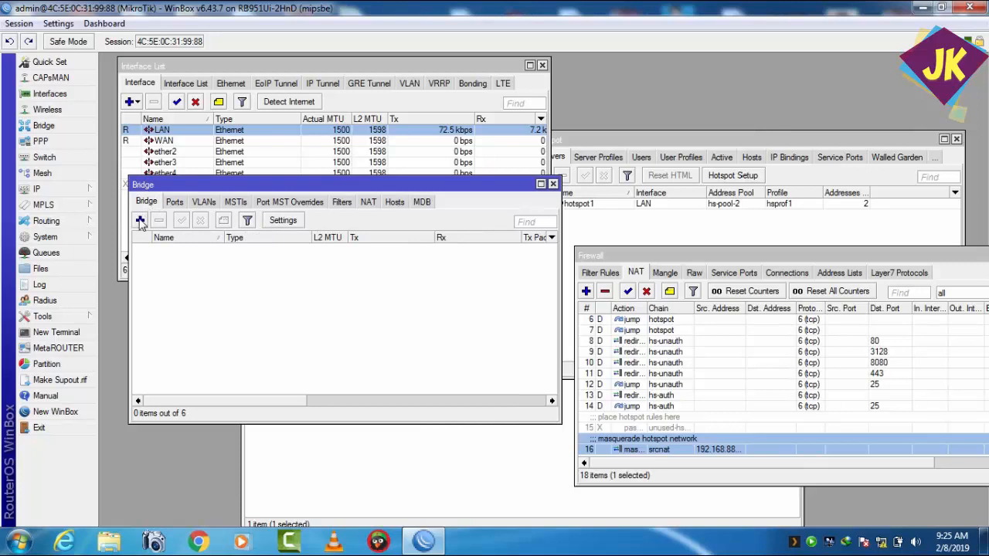
click(139, 220)
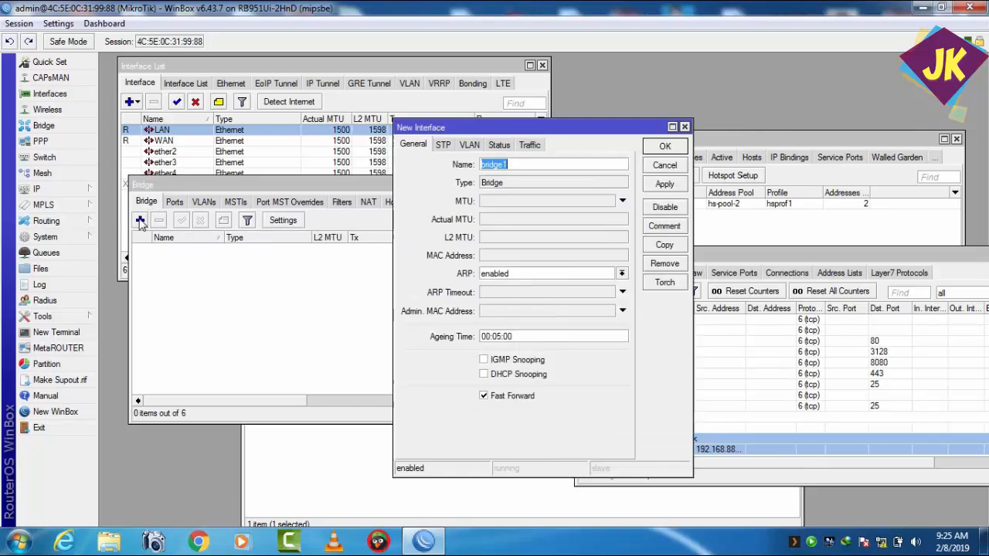
click(510, 164)
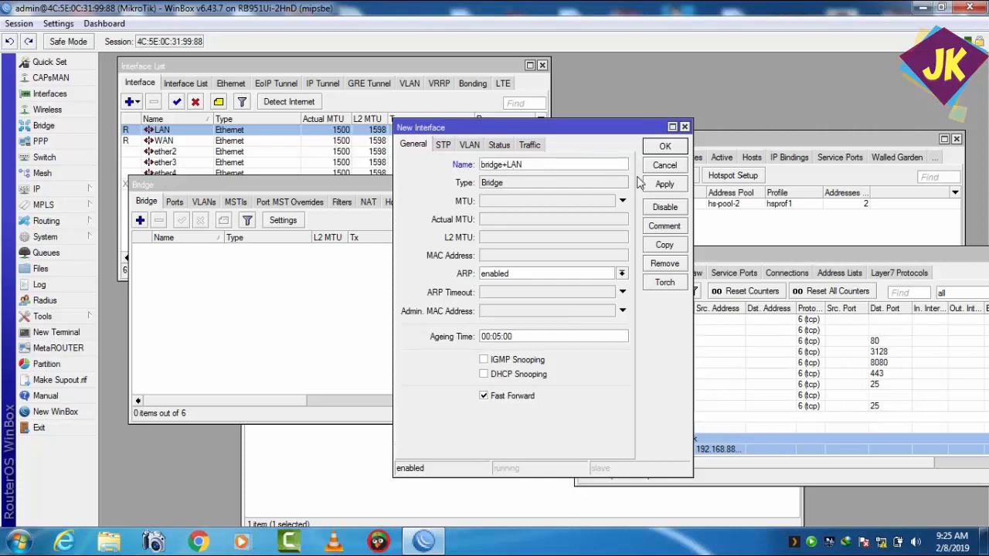
click(663, 184)
click(663, 147)
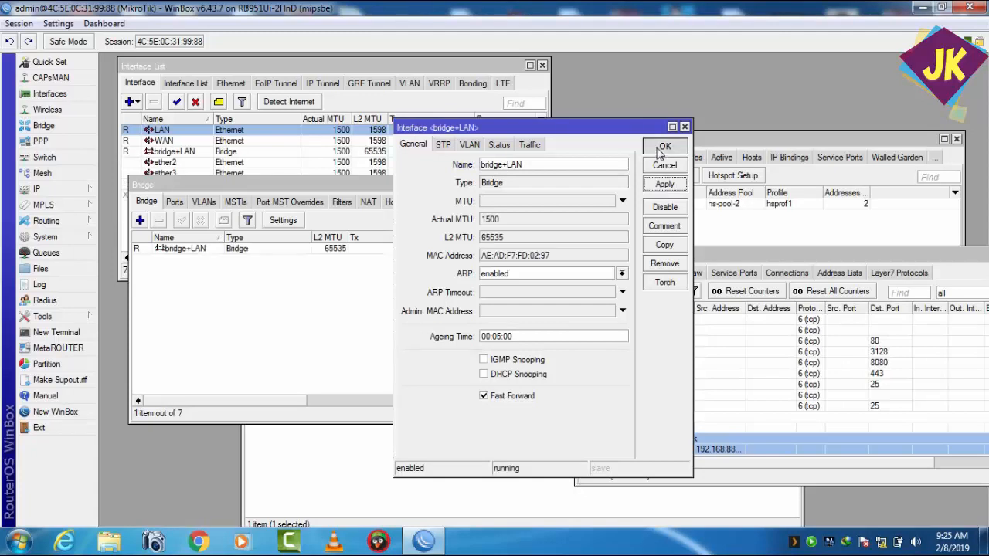
click(175, 202)
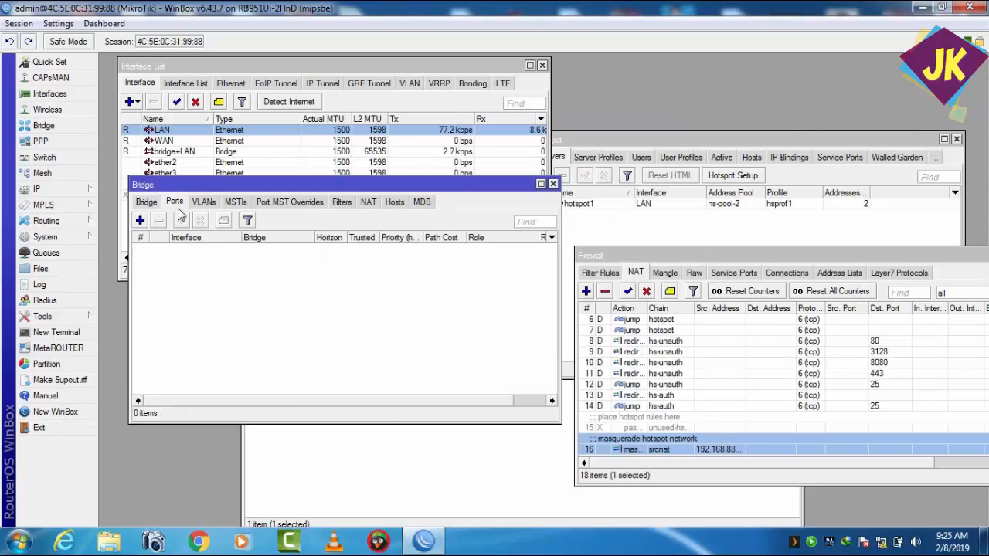
click(140, 221)
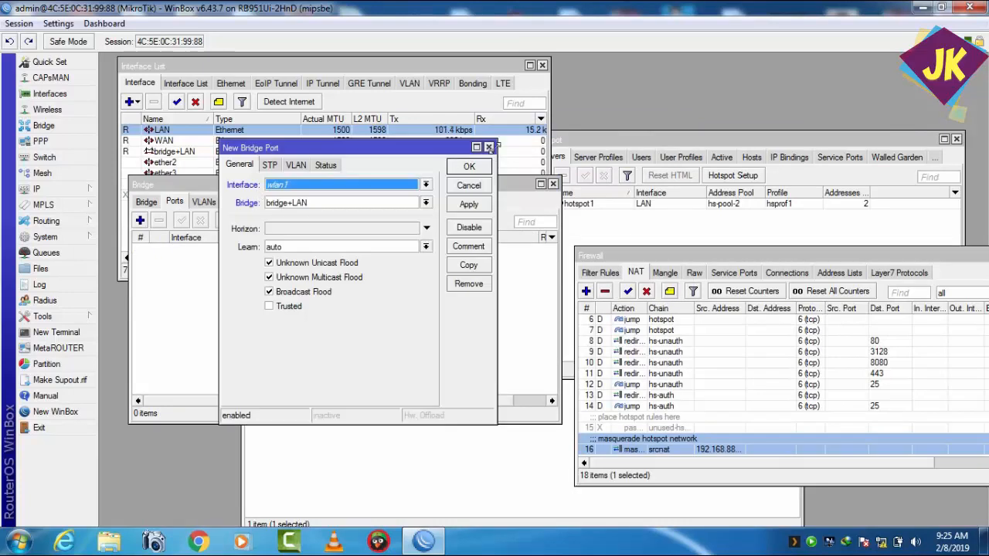
click(489, 147)
Step: Move the Bridge window clear of the interface list and rename the LAN Ethernet interface as LAN1
drag(356, 186, 347, 257)
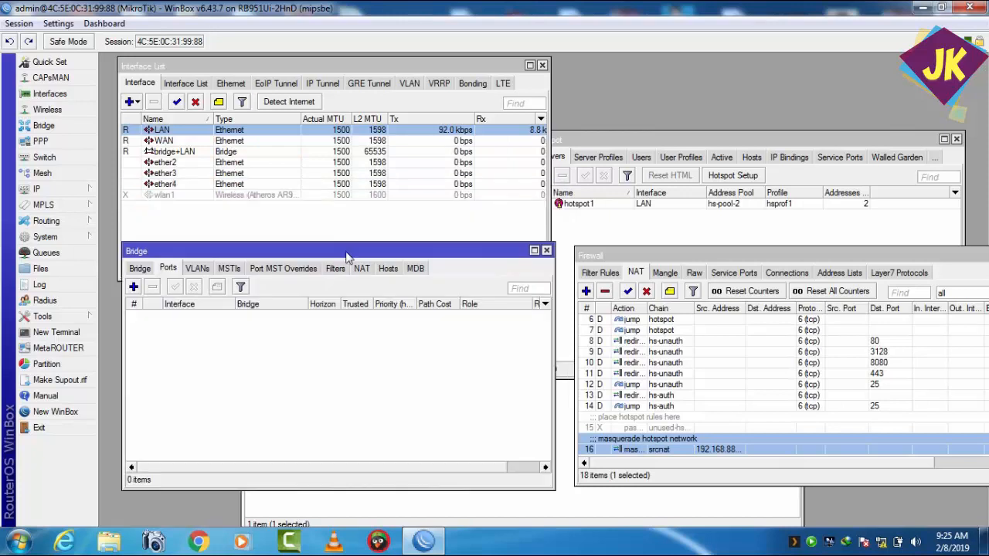
double_click(162, 130)
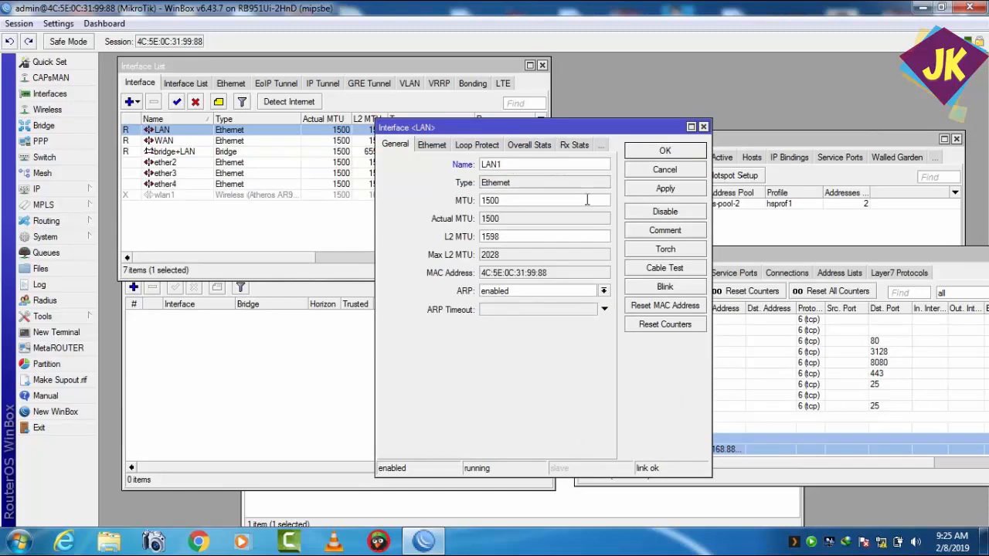
click(645, 151)
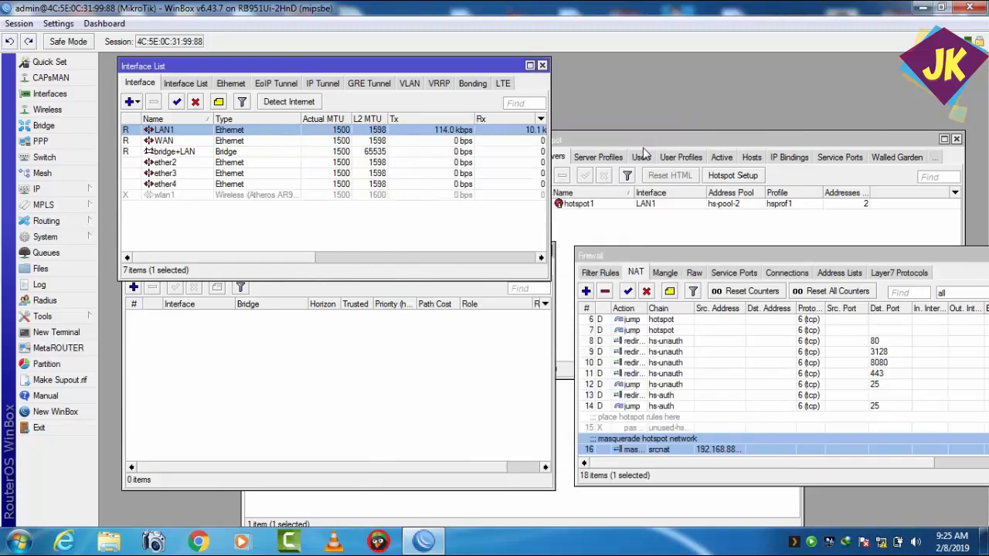
Step: Rename the ether2 interface as LAN2 and apply the change
double_click(185, 169)
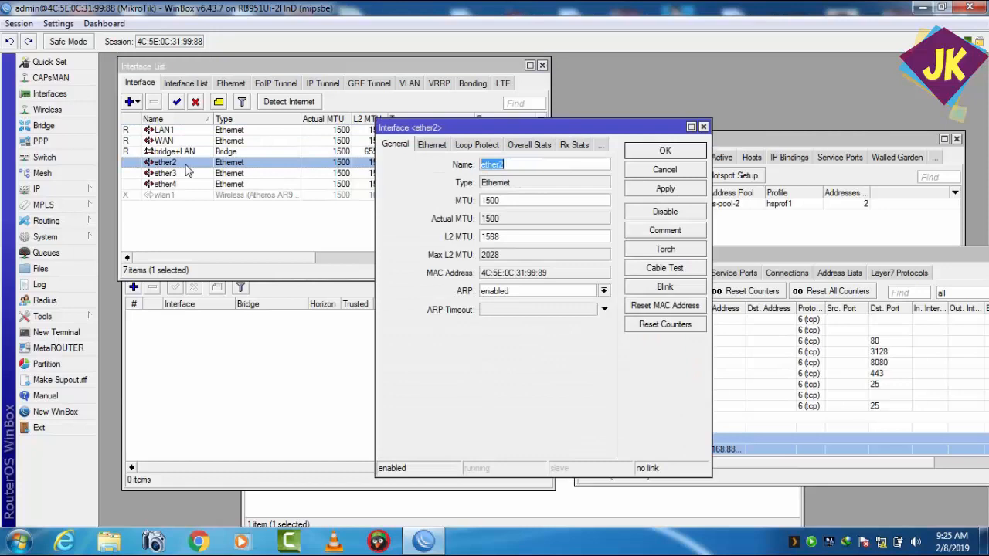
text(L)
click(186, 170)
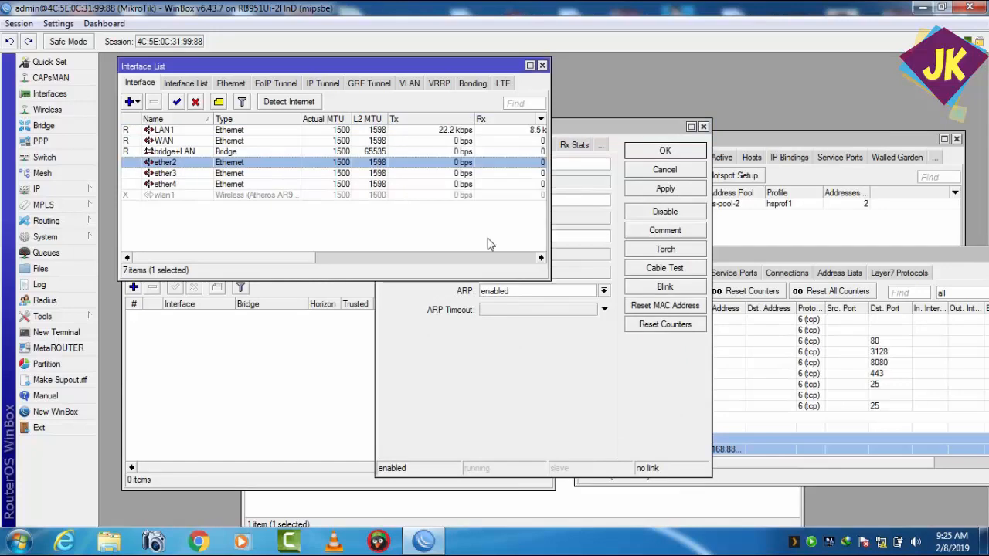
click(595, 133)
click(532, 168)
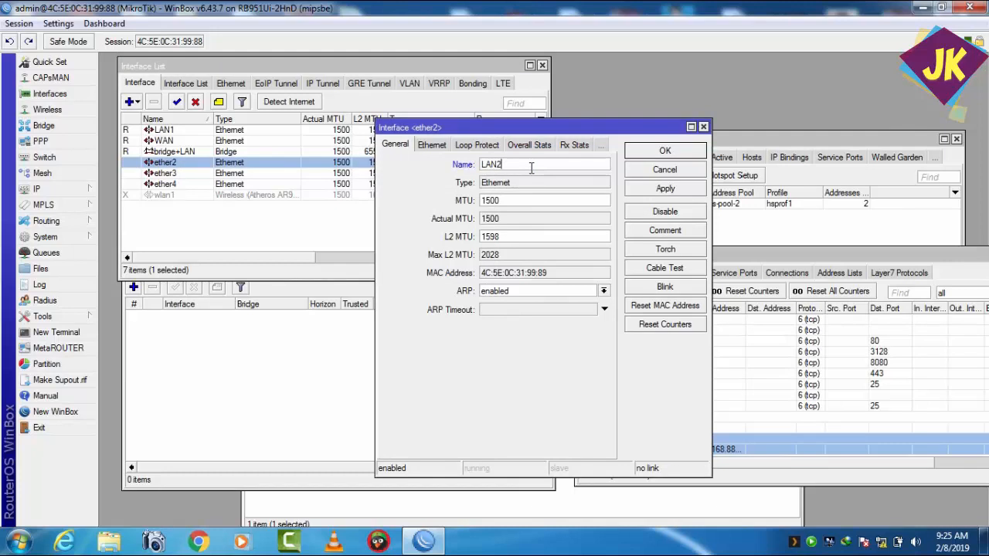
click(662, 191)
click(649, 155)
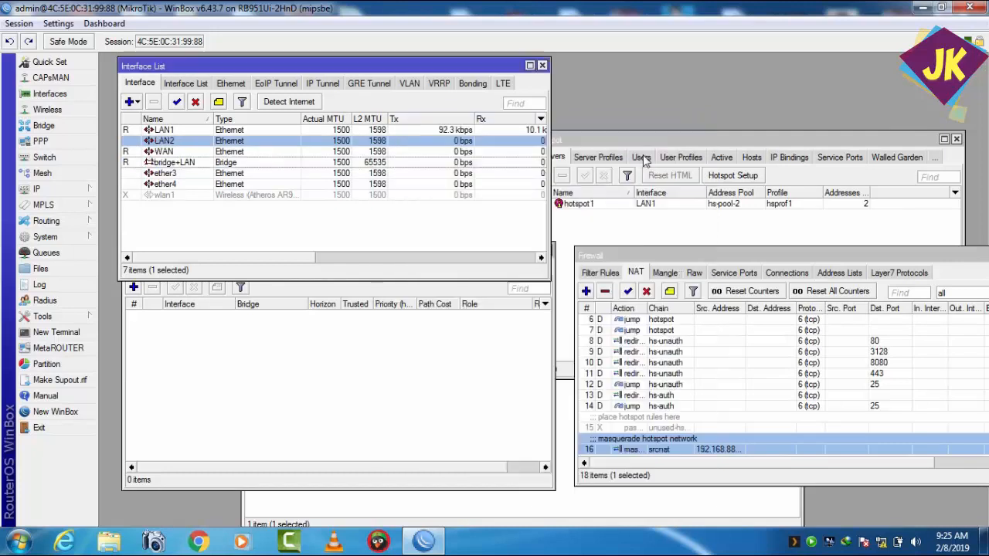
Step: Rename the ether3 interface as LAN3 and apply the change
double_click(171, 175)
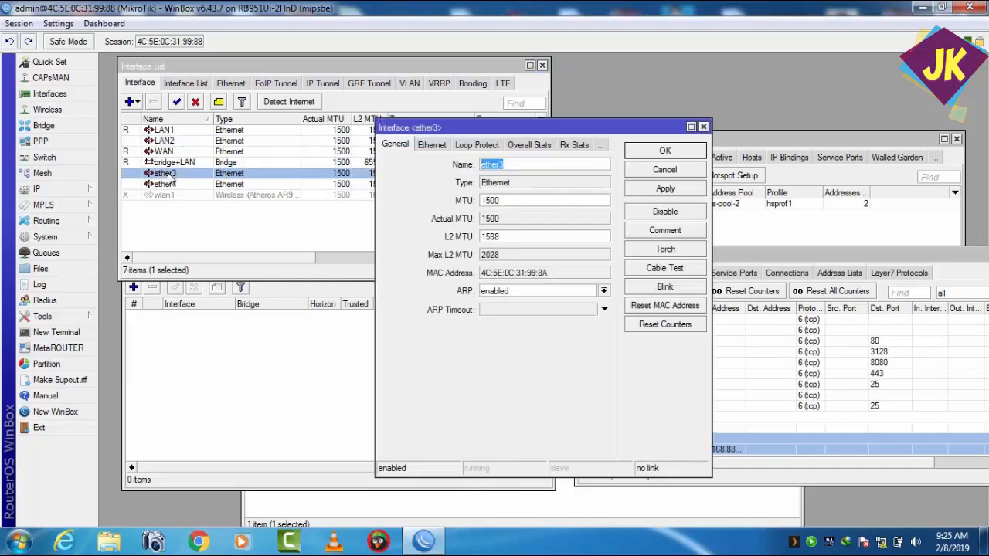
text(LAN3)
click(644, 191)
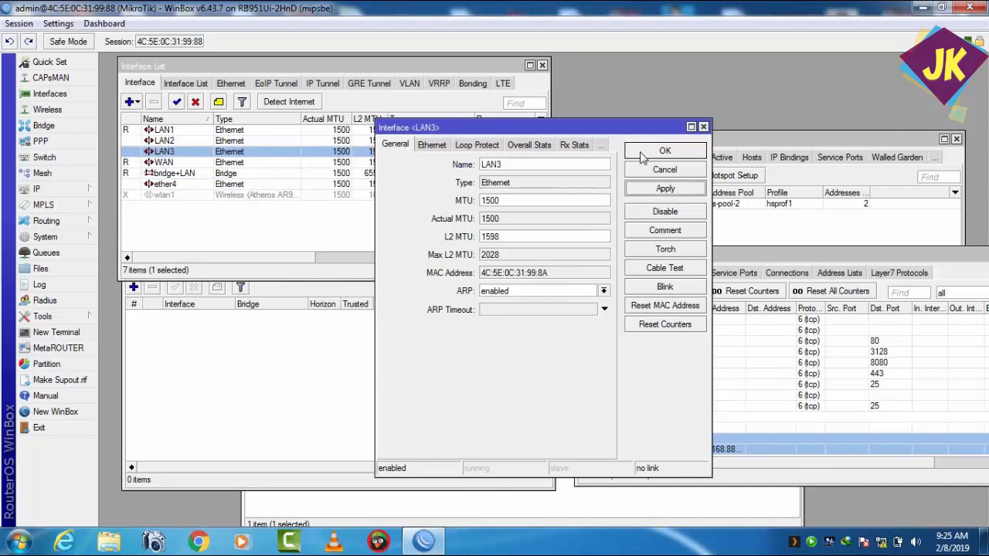
click(646, 151)
Step: Rename the ether4 interface as LAN4 and apply the change
double_click(162, 184)
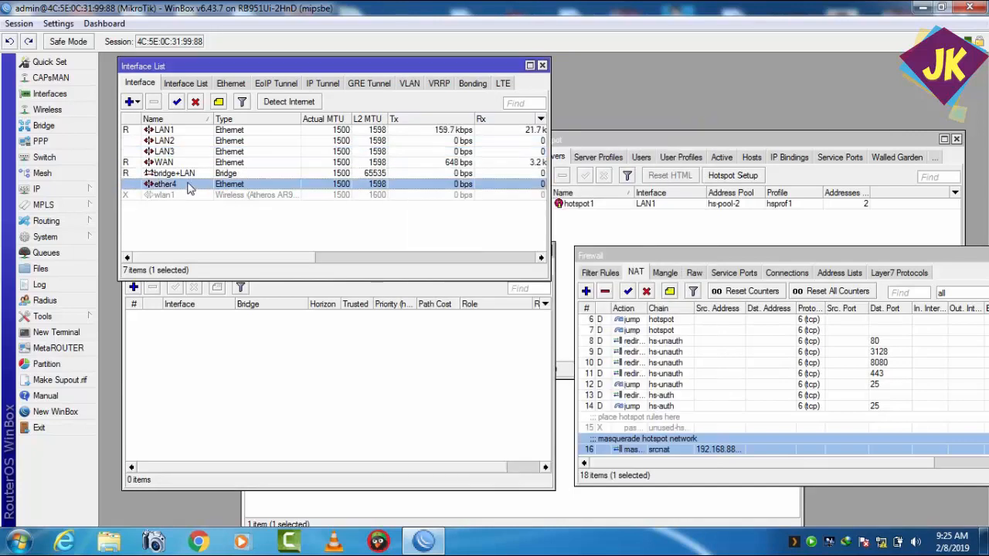
text(LAN4)
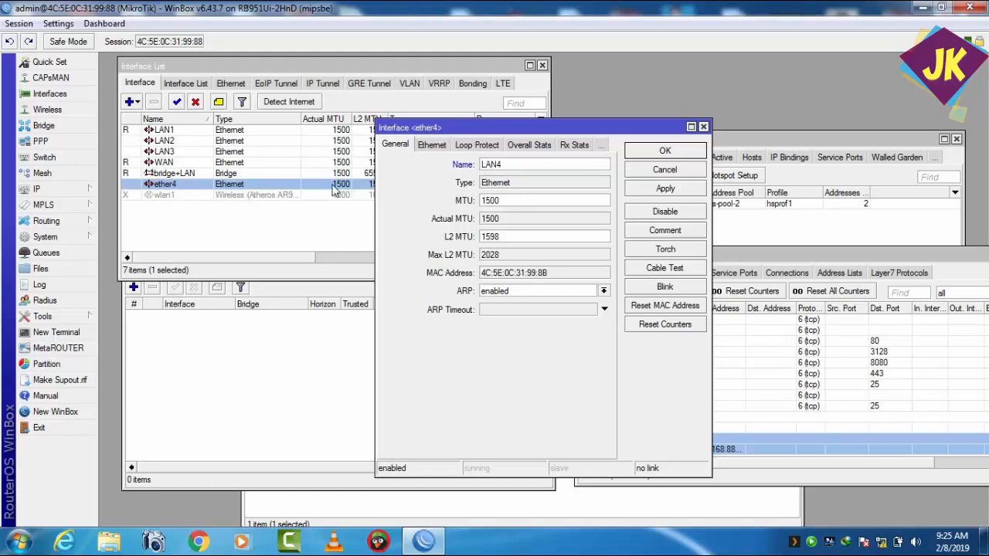
click(627, 188)
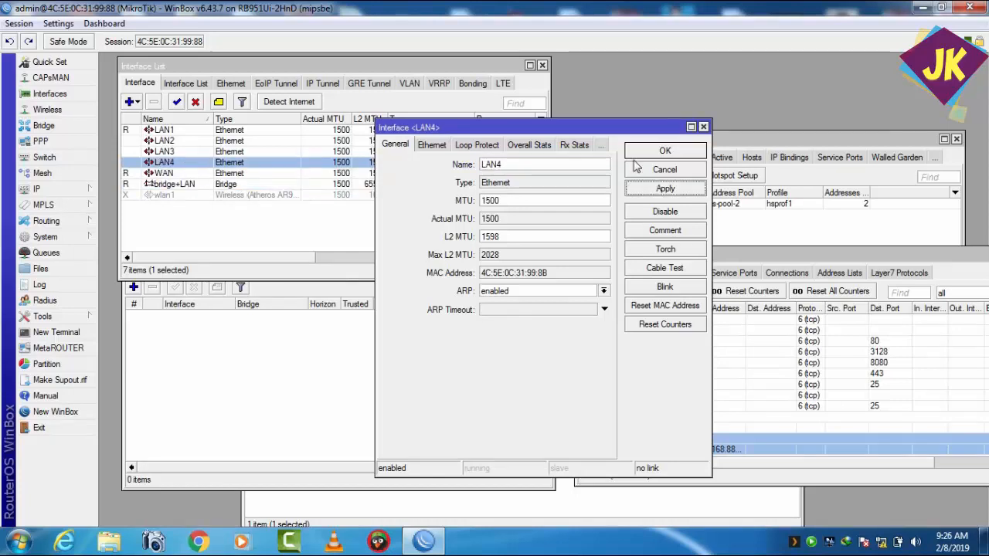
click(635, 151)
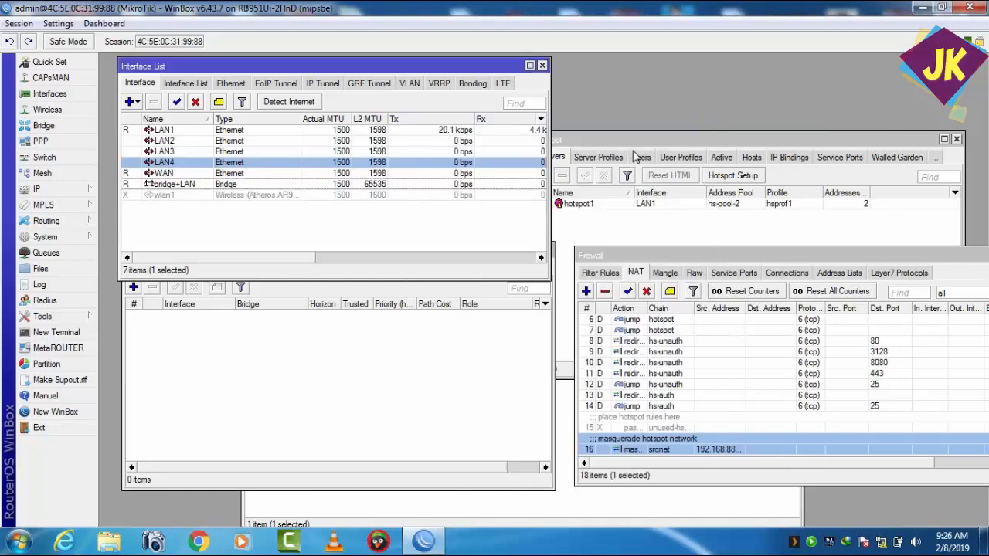
Step: Bring the Bridge window forward just below the interface entries and display its list of bridges
click(159, 174)
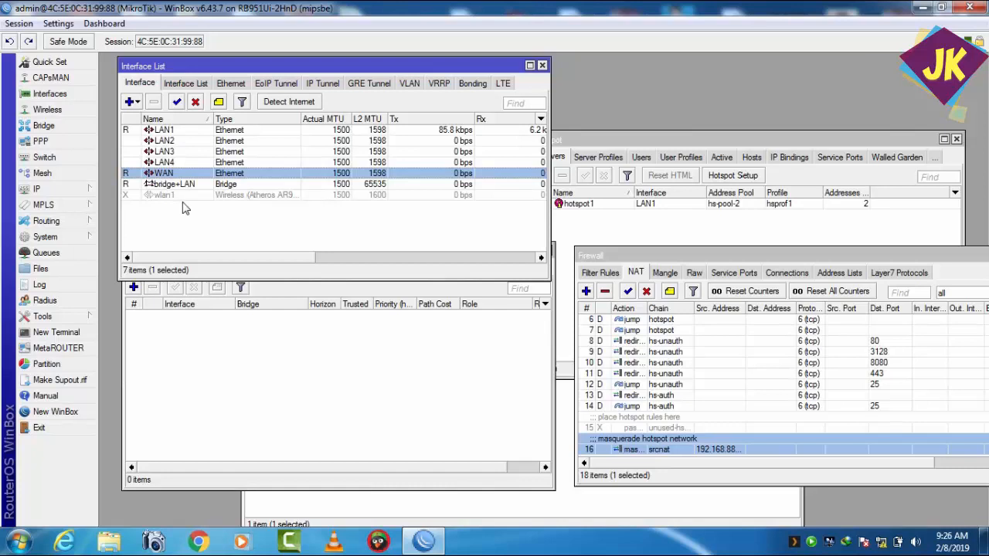
click(197, 346)
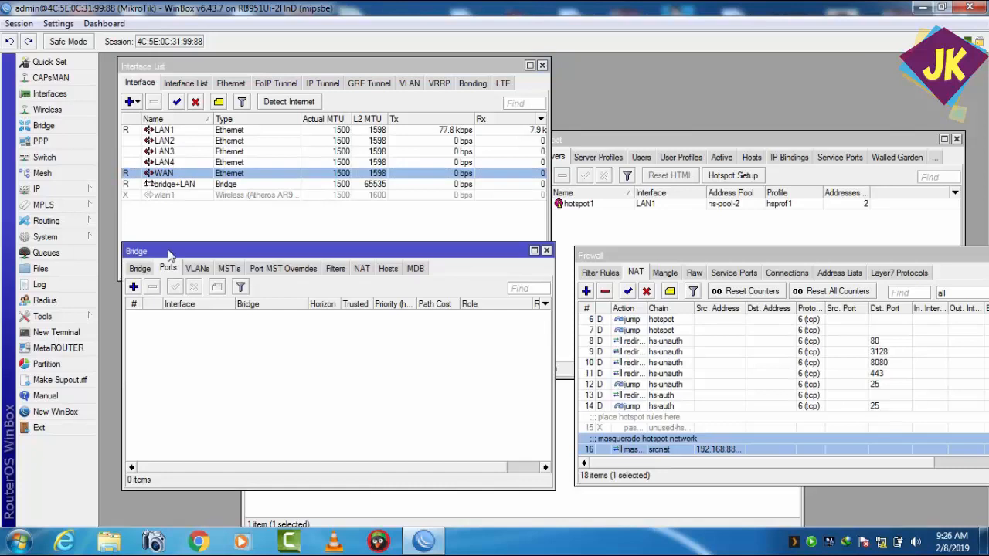
drag(165, 255, 163, 224)
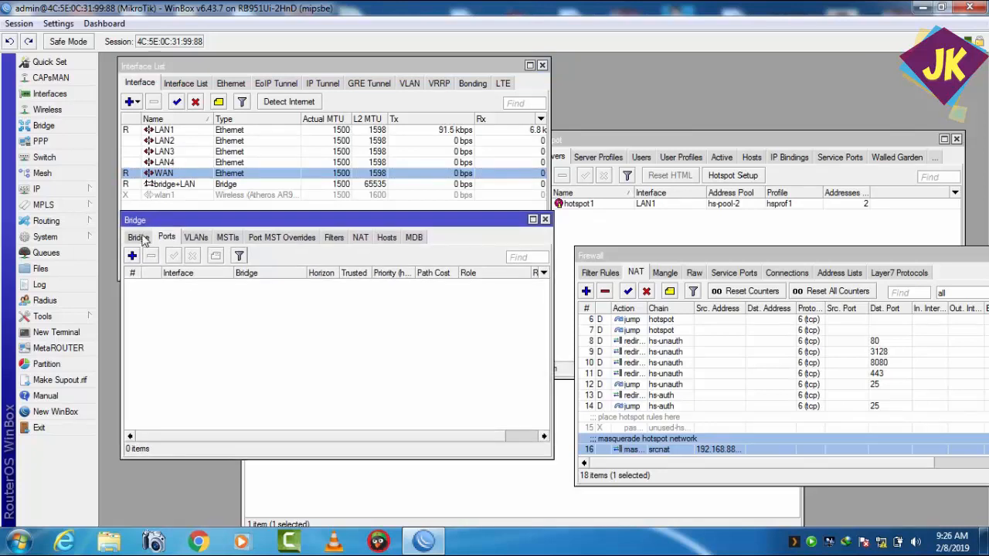
click(144, 238)
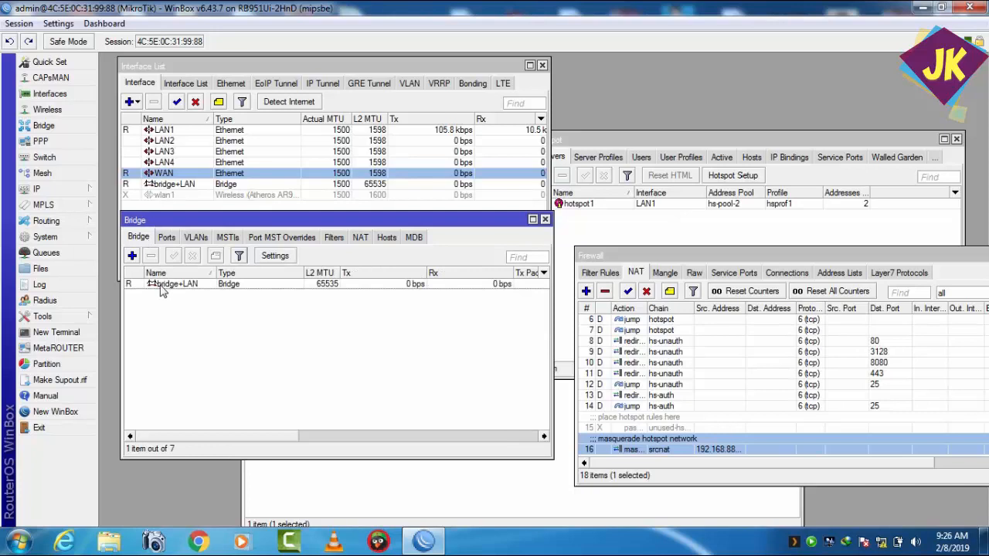
Step: Look over the bridge+LAN properties and try adding LAN1 as a port of that bridge
double_click(165, 286)
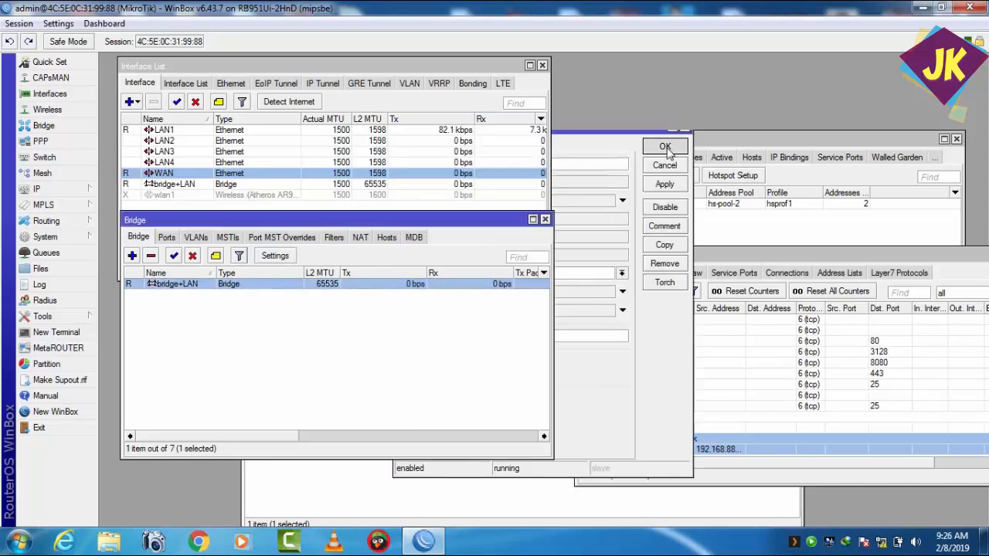
click(665, 147)
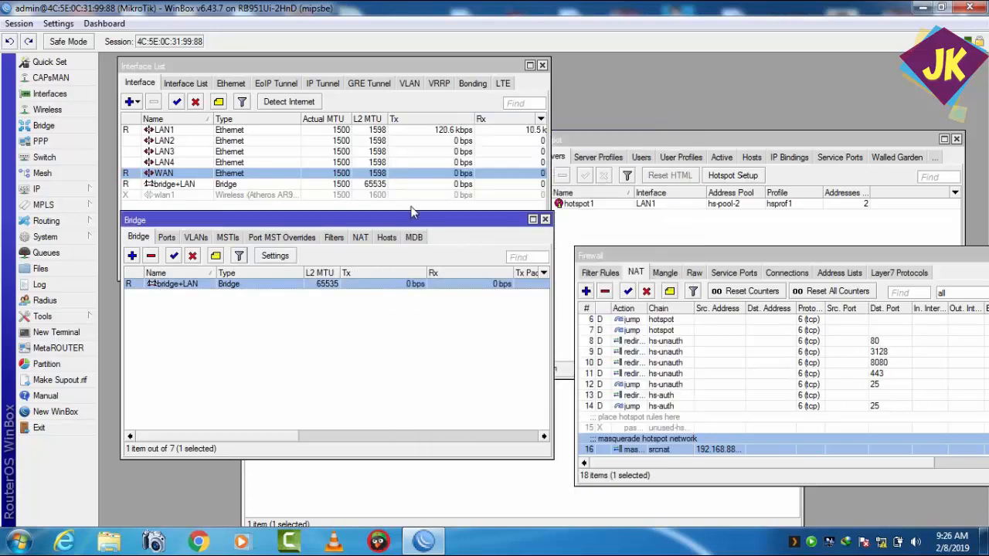
click(169, 238)
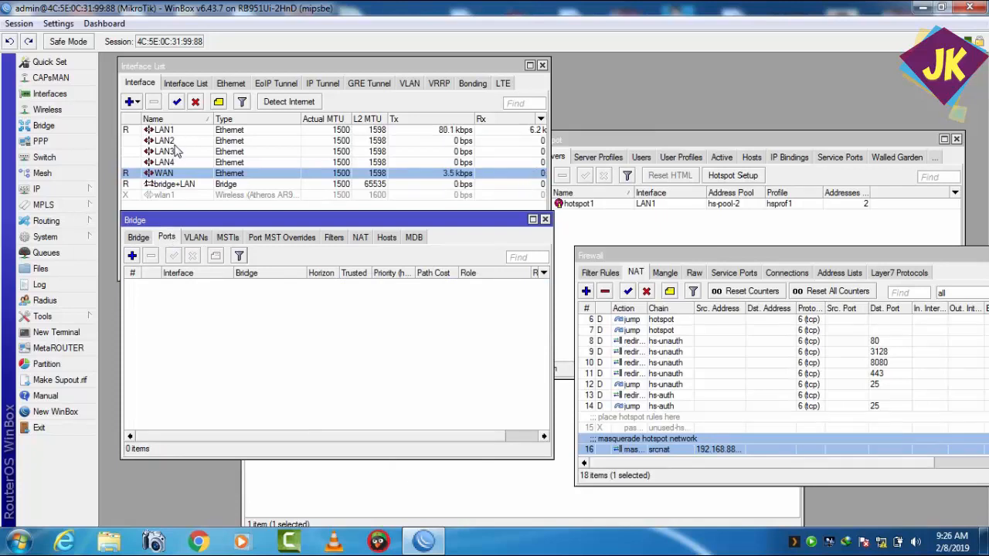
click(132, 256)
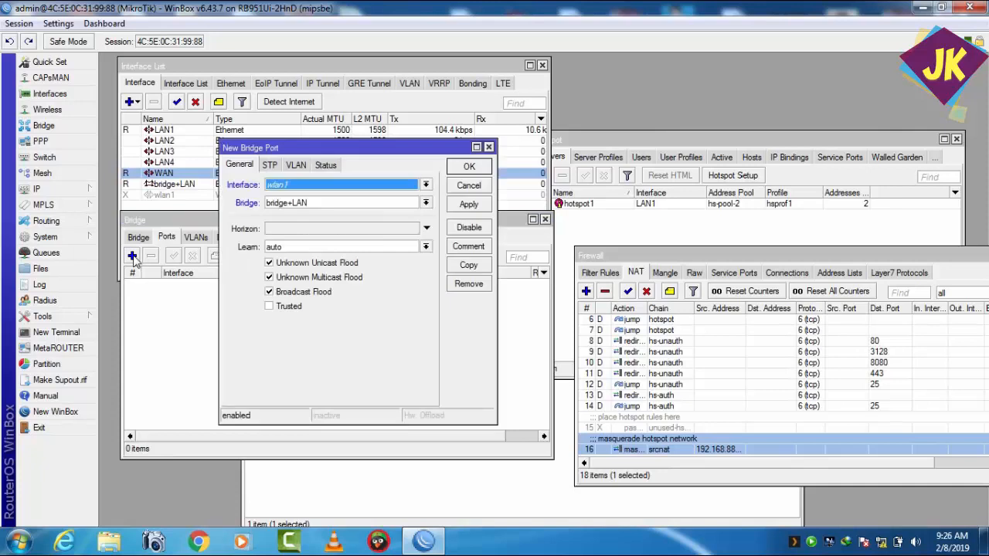
click(425, 186)
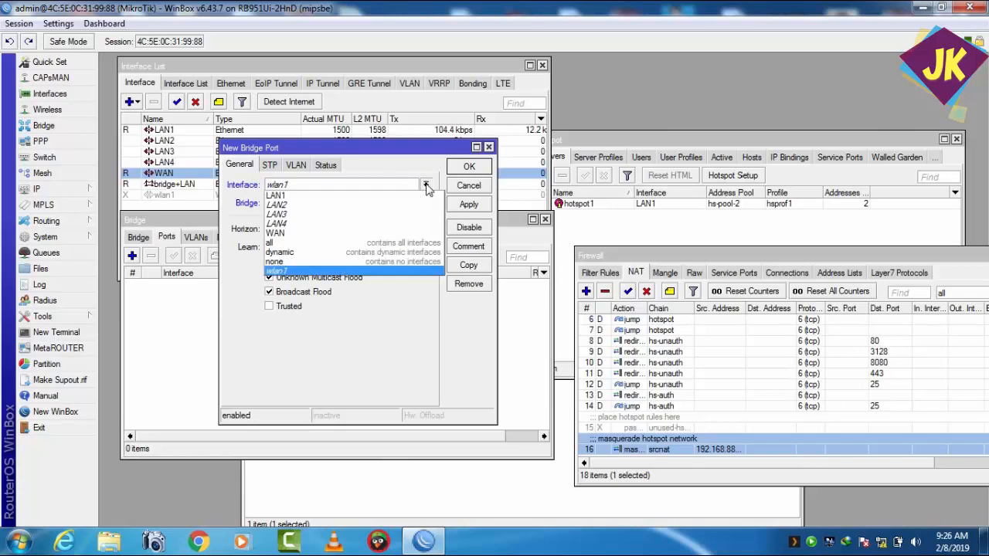
click(391, 199)
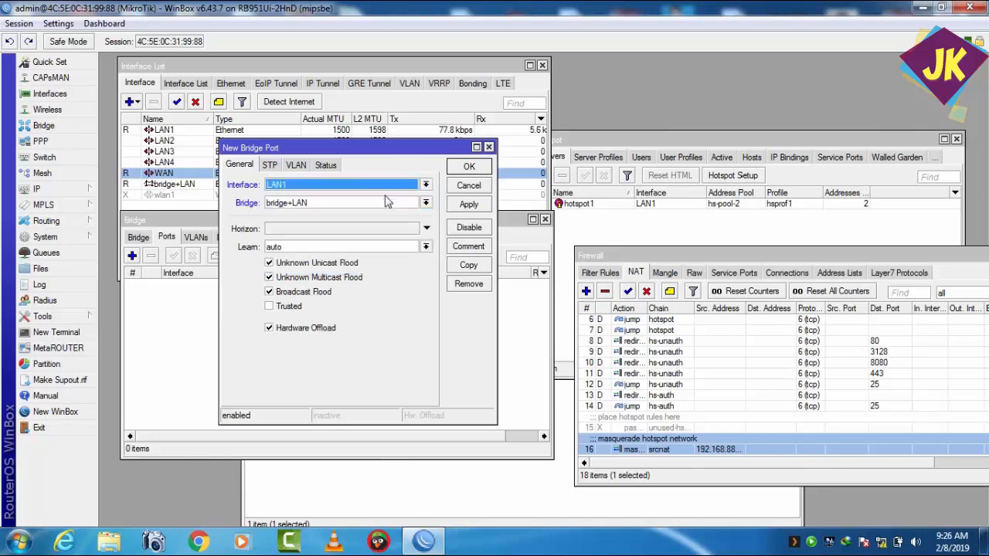
click(468, 204)
click(469, 166)
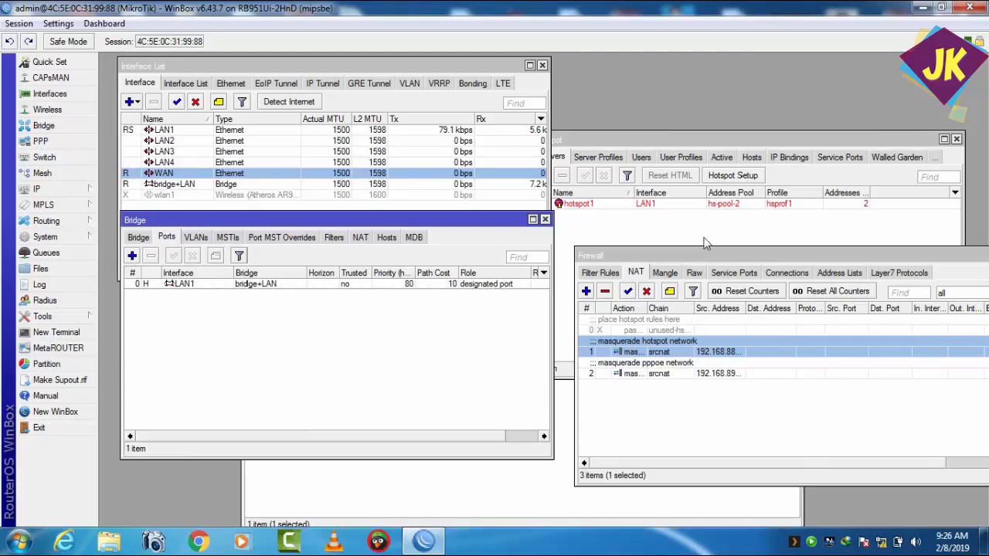
Step: Check the hotspot1 server entry and remove the LAN1 port from the bridge
click(705, 217)
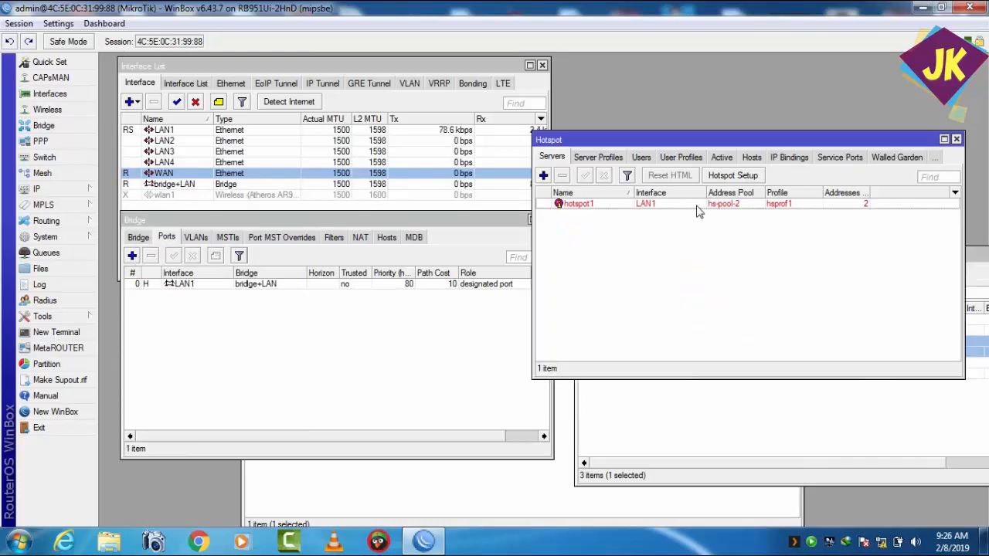
click(698, 207)
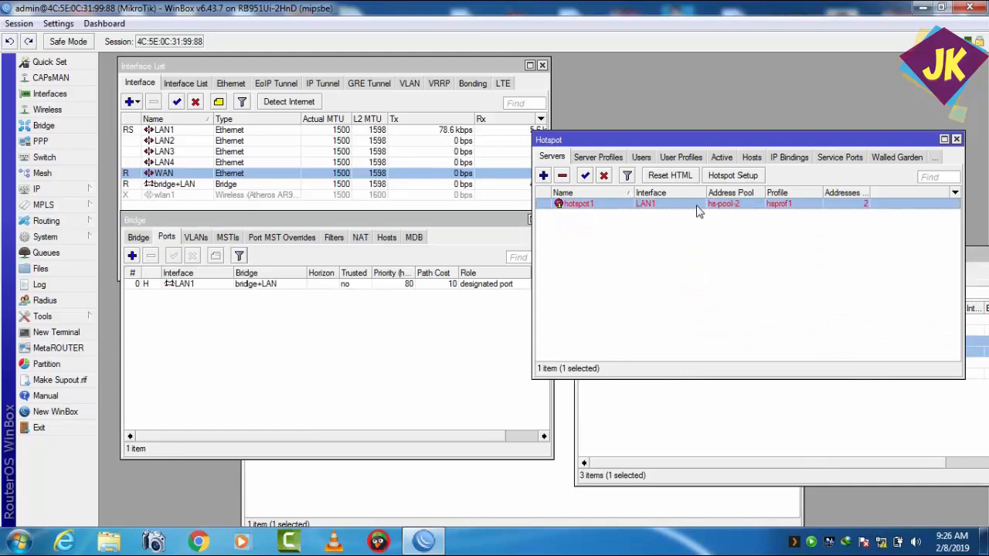
click(219, 284)
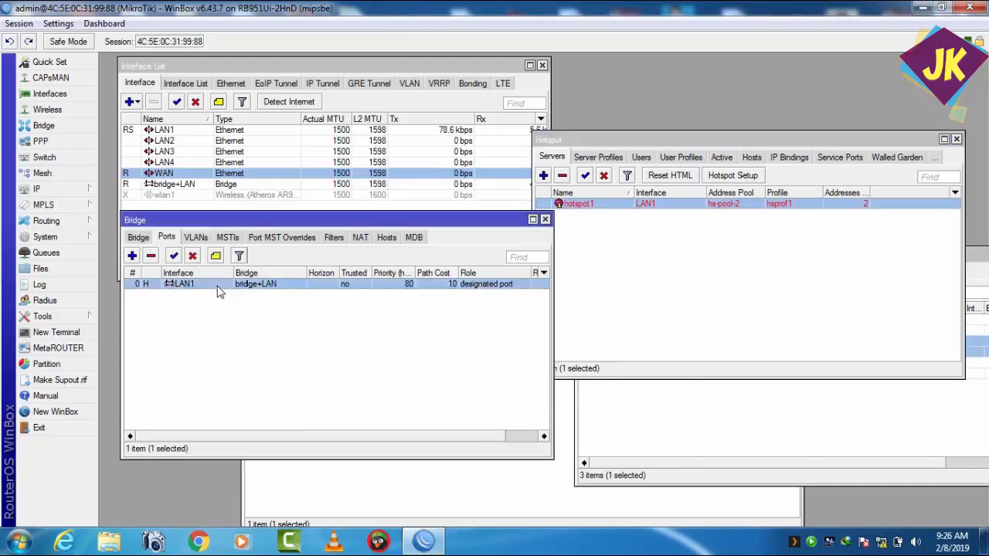
click(151, 258)
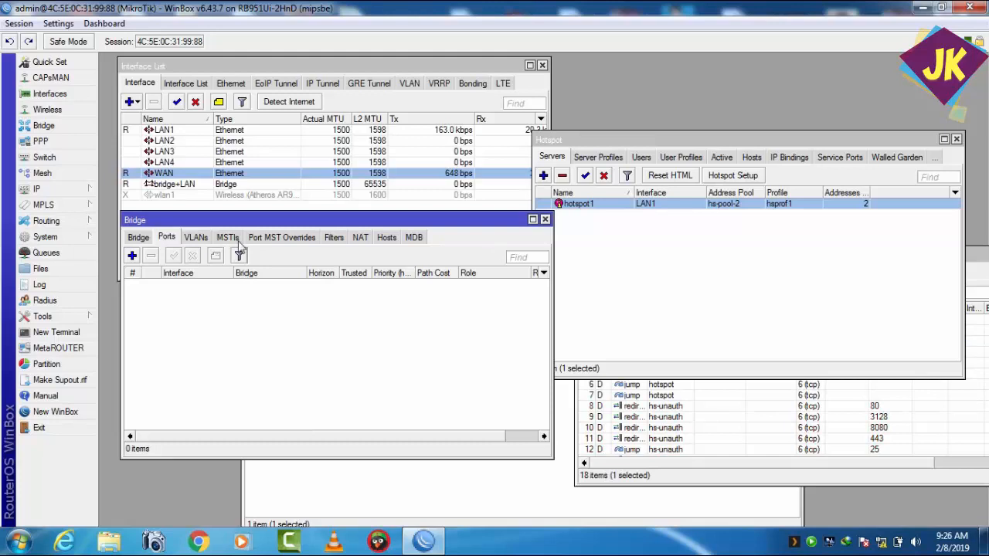
Step: Add the LAN1 interface as a port of bridge+LAN and apply it
click(132, 257)
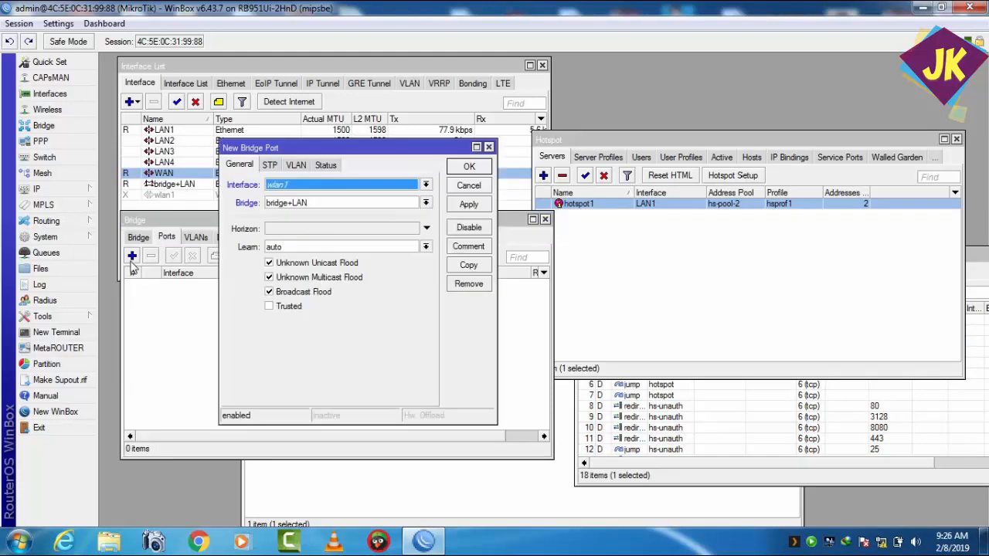
click(426, 185)
click(397, 195)
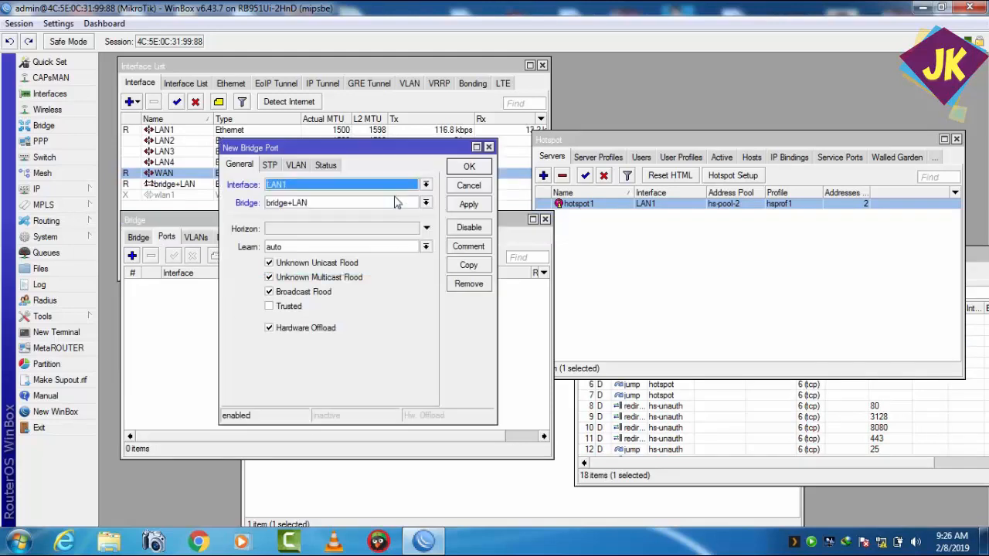
click(479, 204)
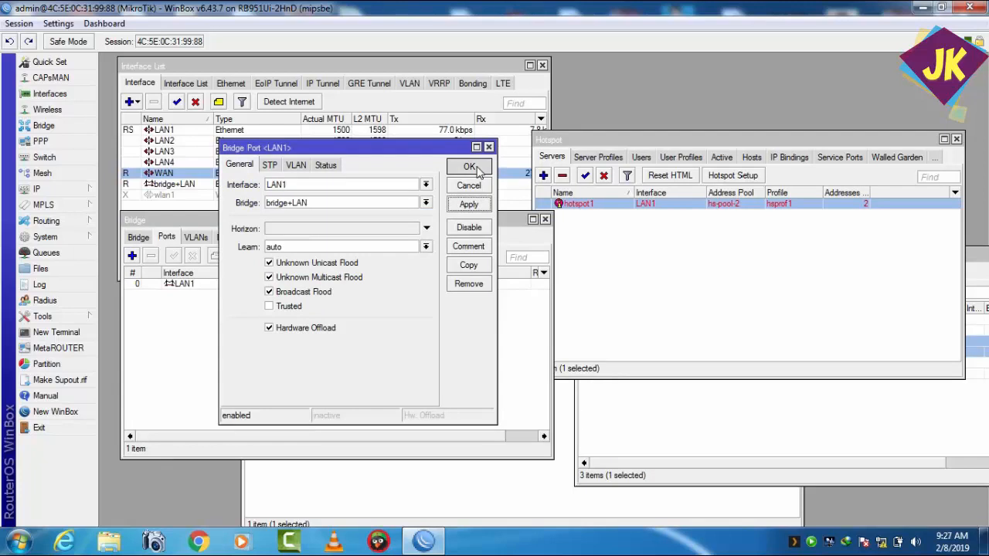
click(480, 168)
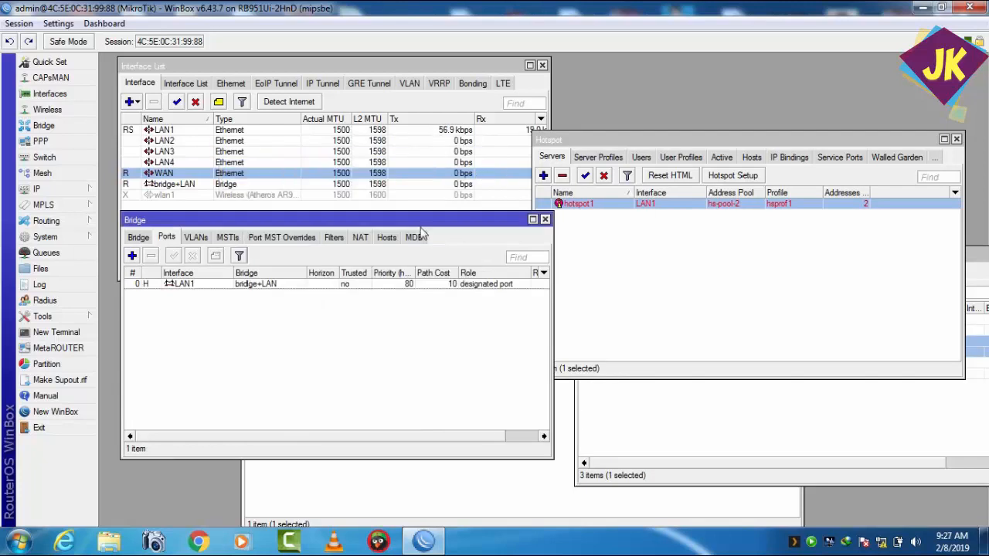
Step: Add the LAN2 interface as a port of bridge+LAN and apply it
click(133, 256)
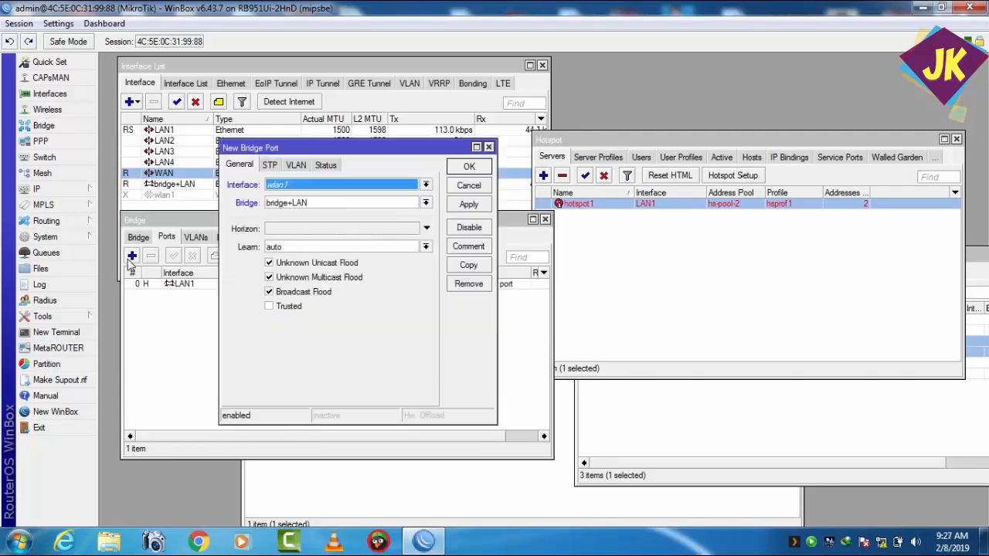
click(426, 187)
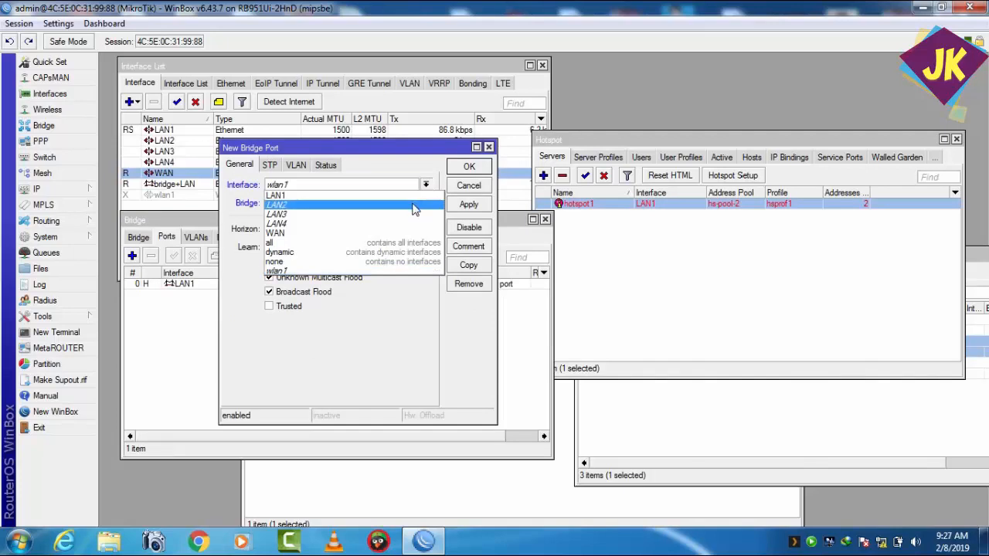
click(415, 205)
click(469, 205)
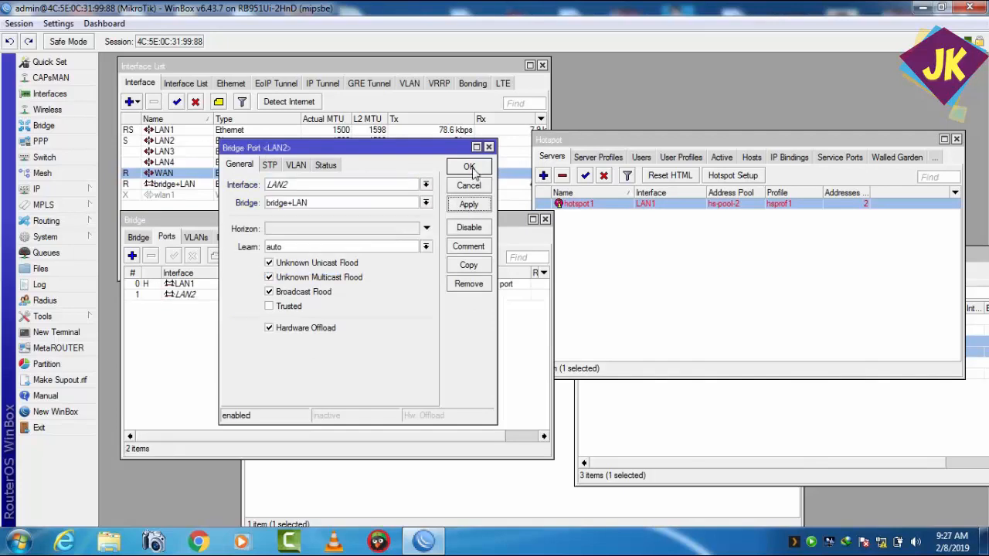
click(470, 169)
Step: Add the LAN3 interface as a port of bridge+LAN and apply it
click(132, 256)
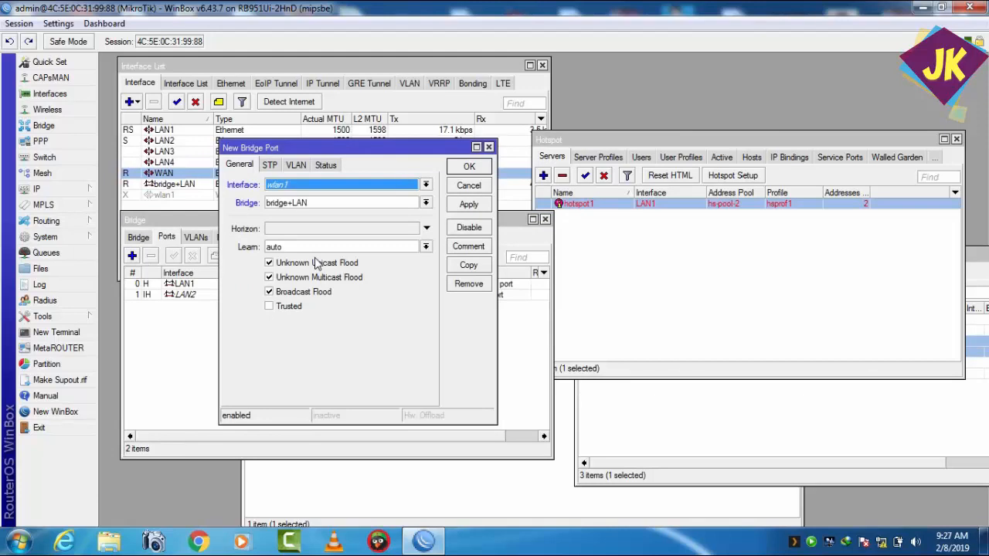
click(426, 185)
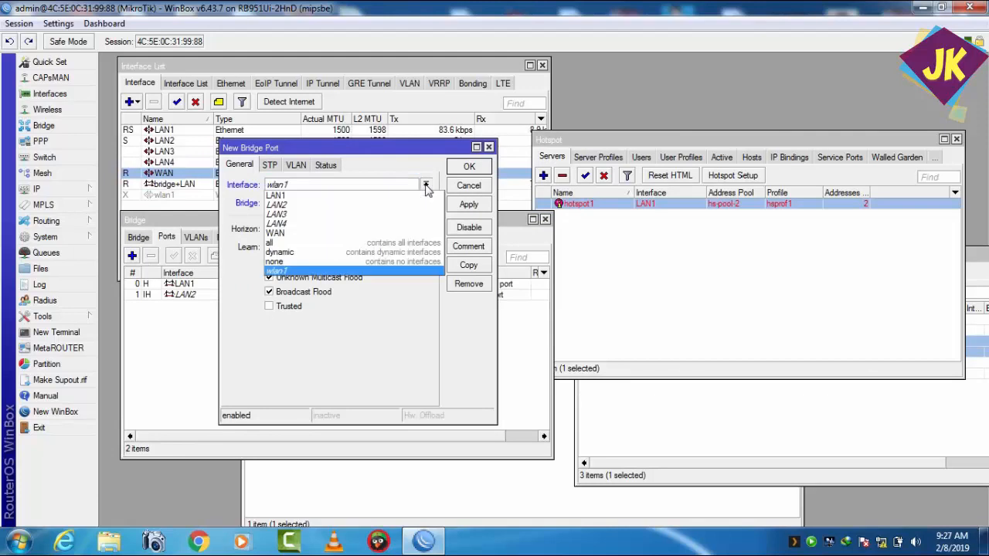
click(399, 221)
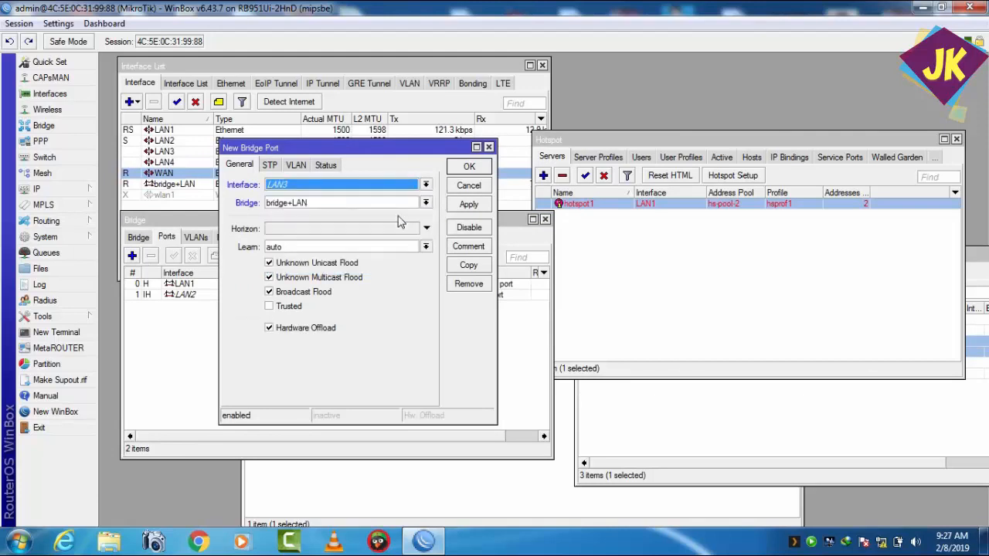
click(483, 205)
click(483, 170)
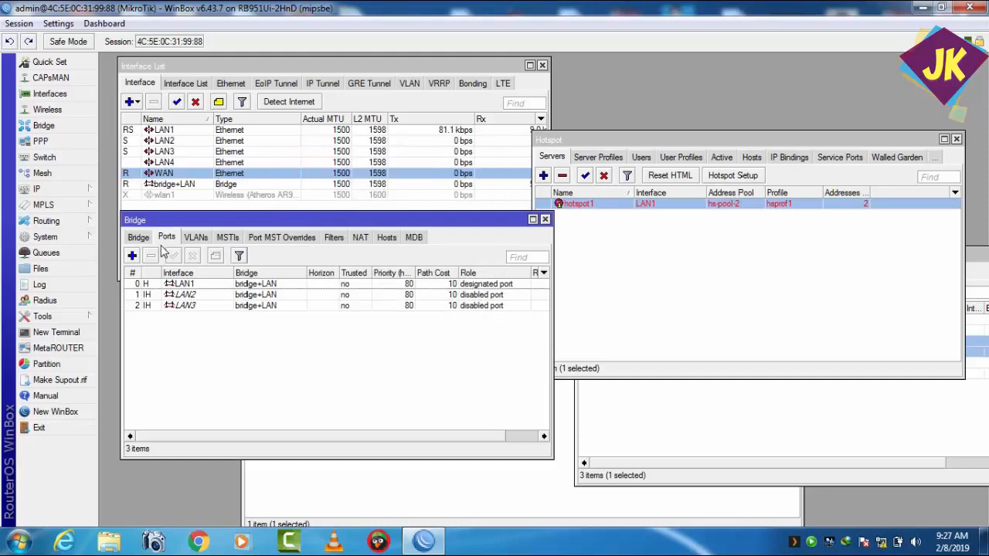
Step: Add the LAN4 interface as a port of bridge+LAN and apply it
click(132, 256)
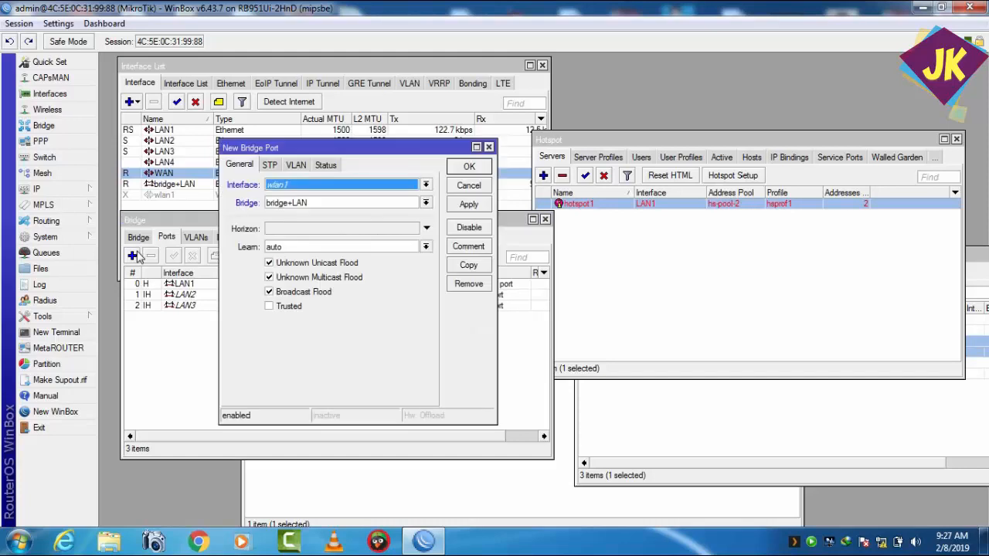
click(428, 186)
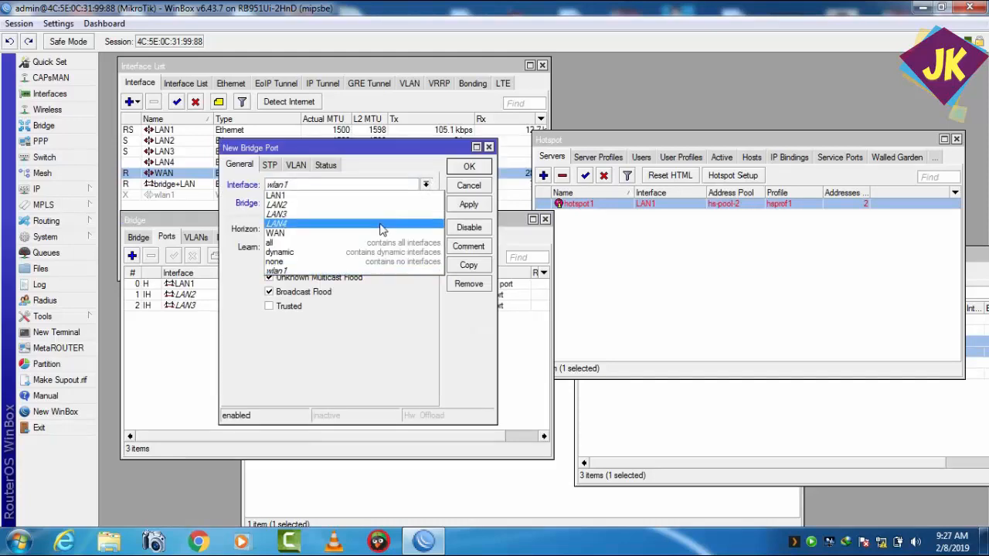
click(380, 224)
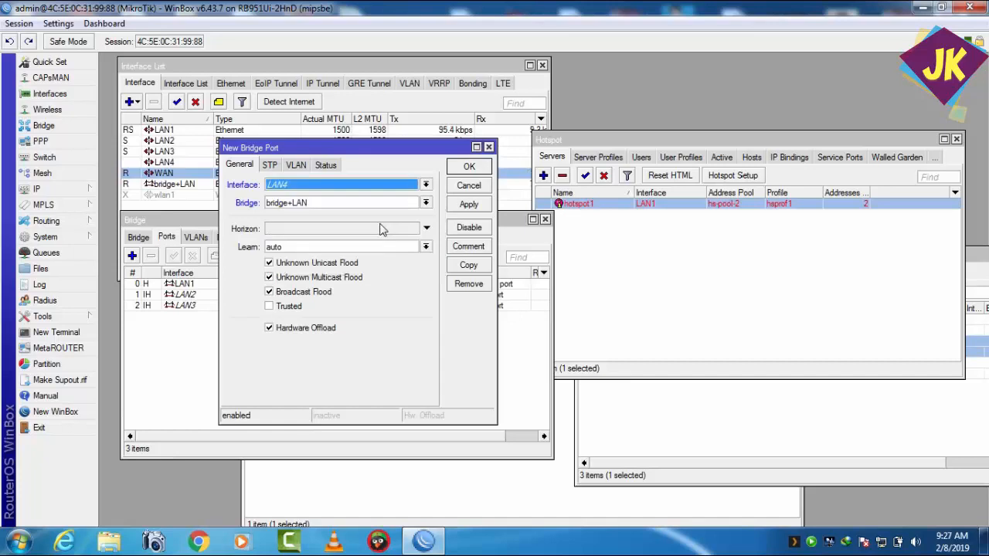
click(469, 204)
click(469, 168)
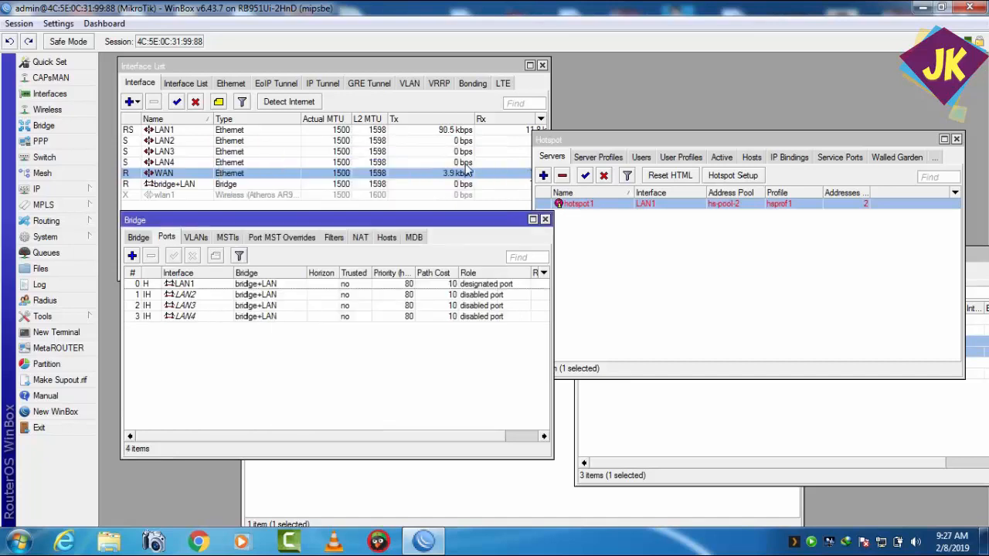
Step: Change the interface of the IP address 192.168.88.1/24 to bridge+LAN and apply the change
click(137, 238)
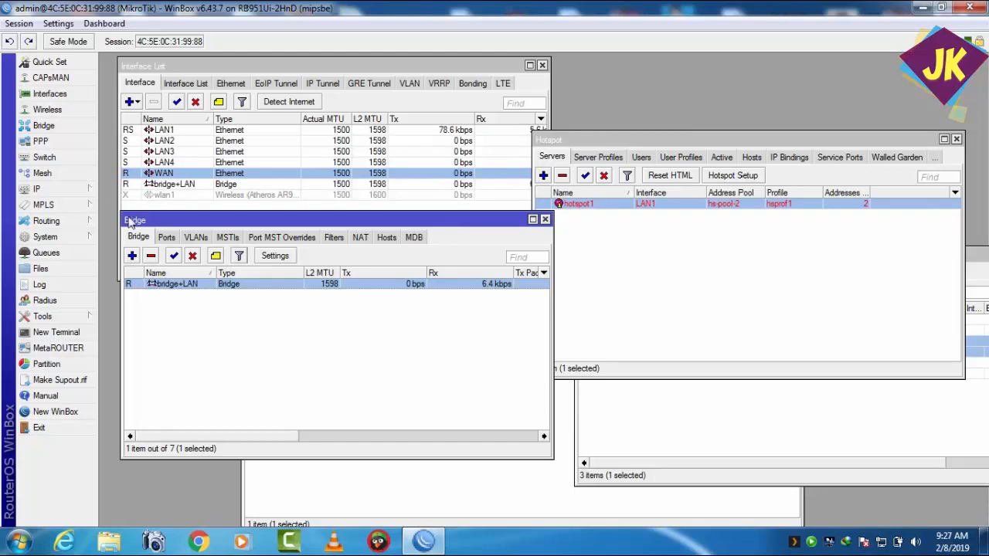
click(78, 190)
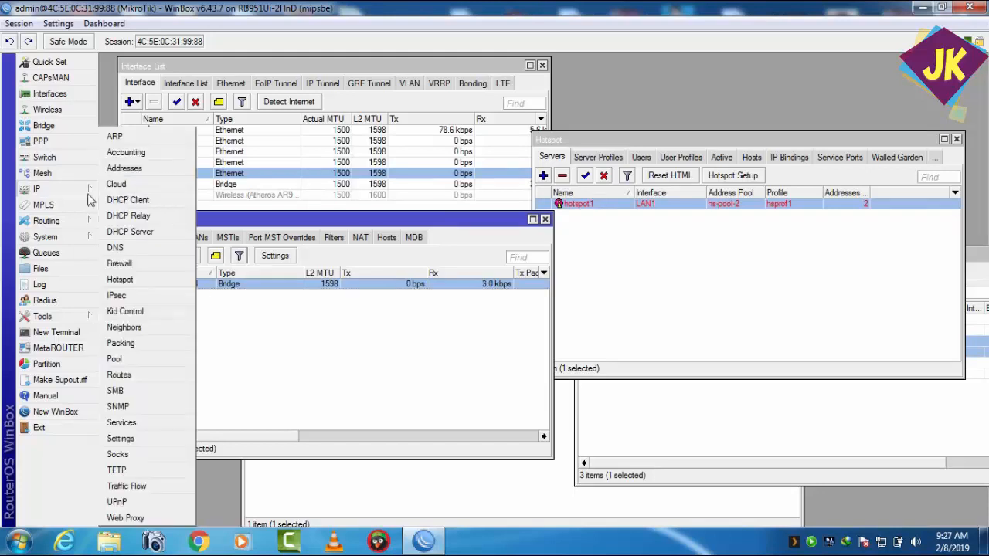
click(124, 168)
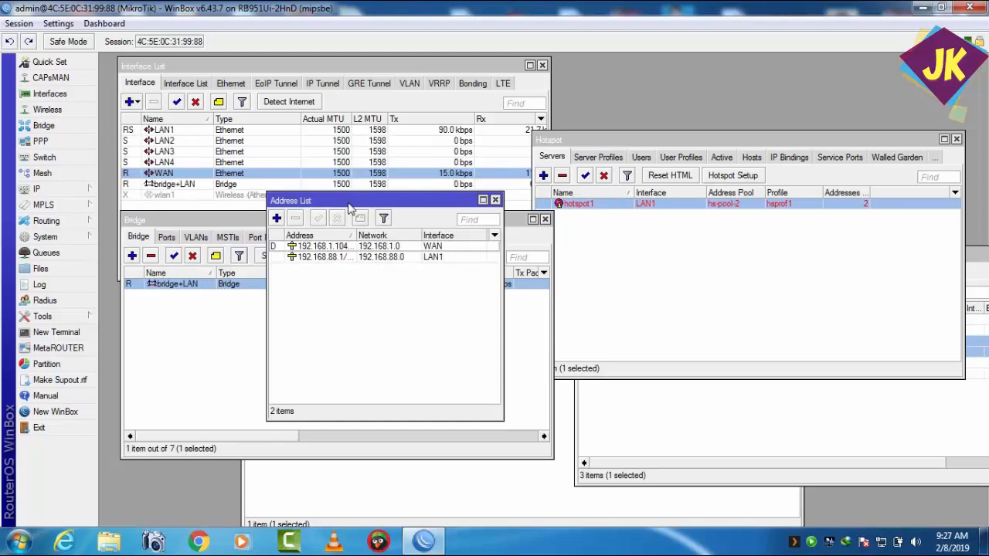
double_click(378, 257)
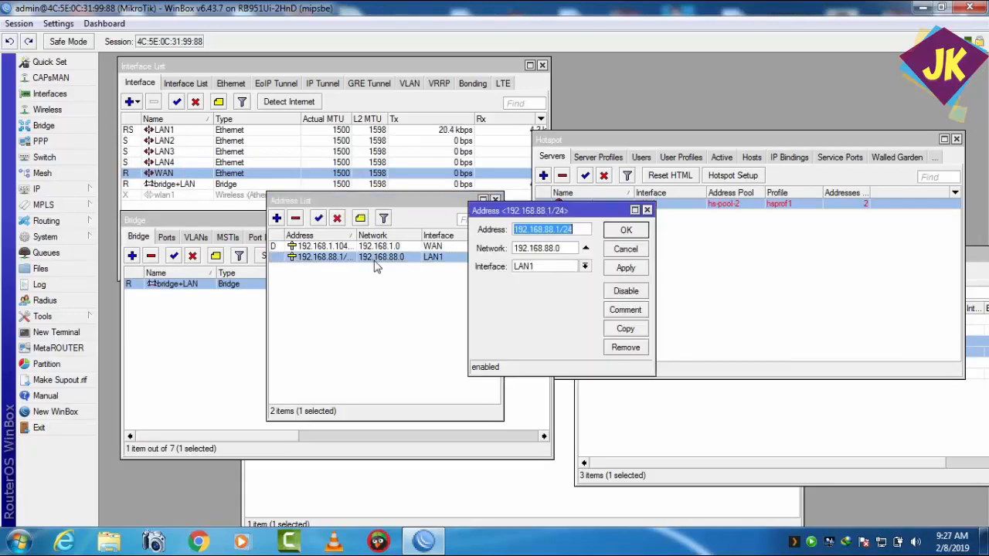
drag(545, 215, 504, 225)
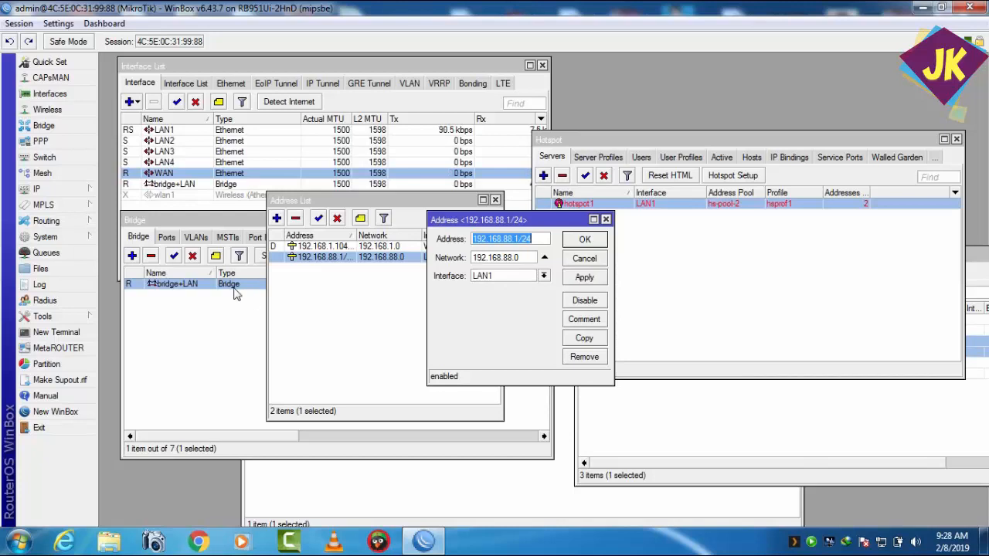
click(544, 276)
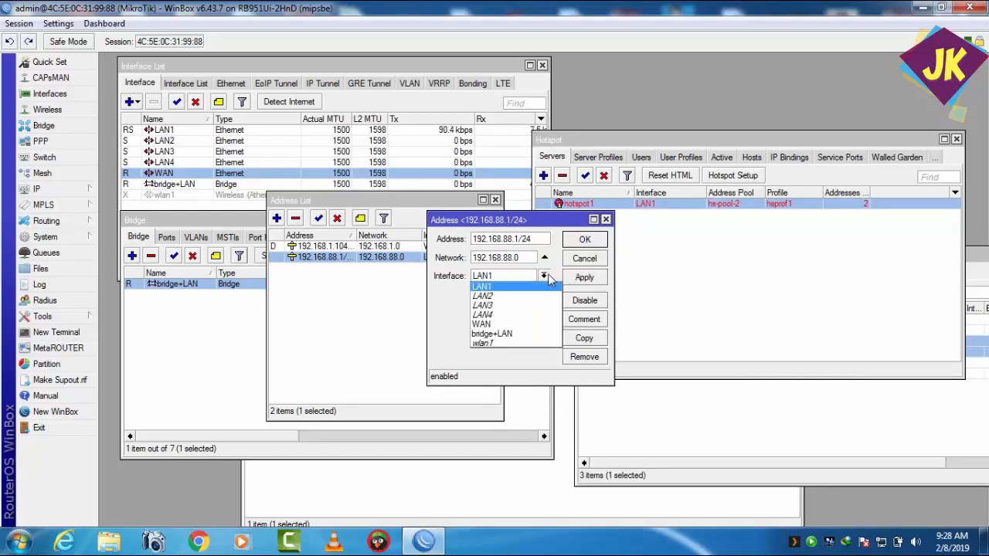
click(522, 334)
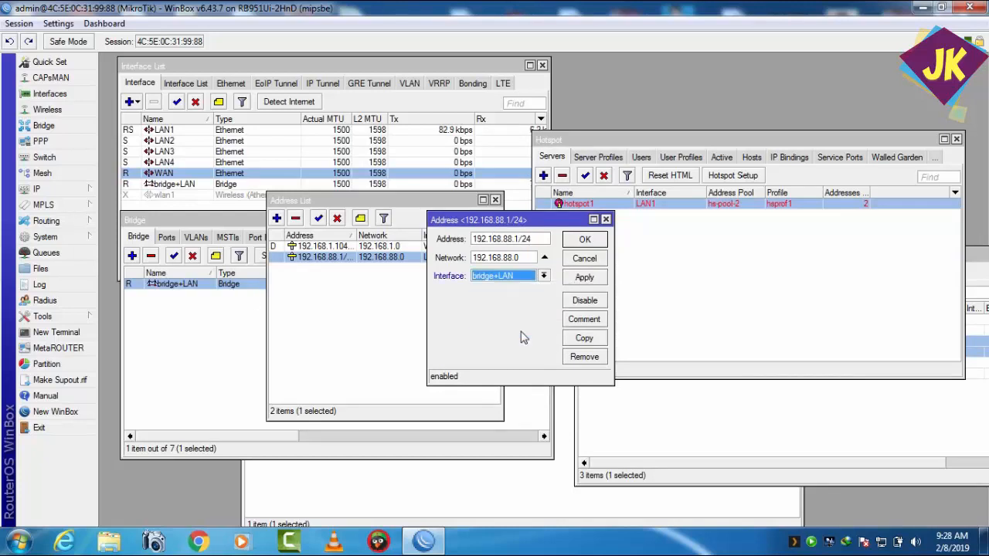
click(584, 279)
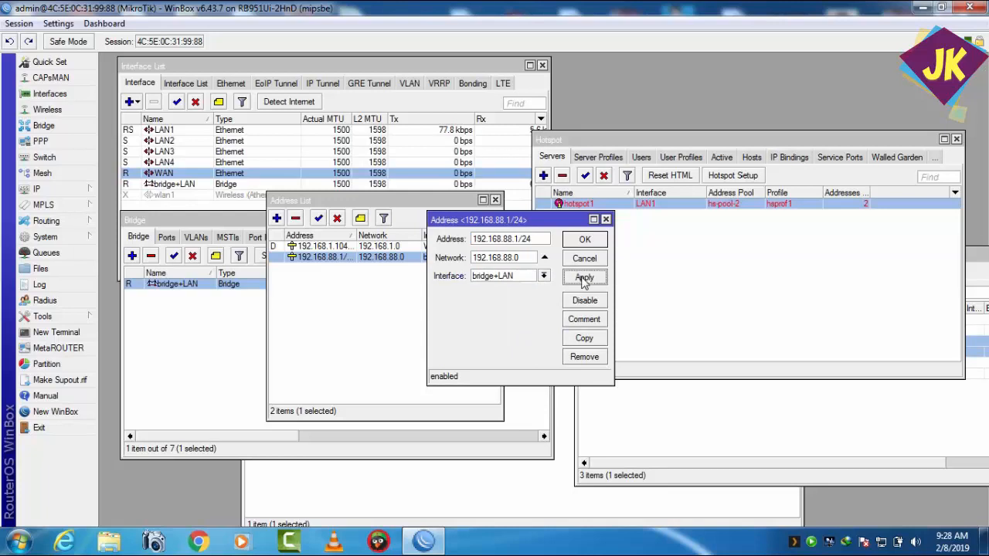
click(585, 241)
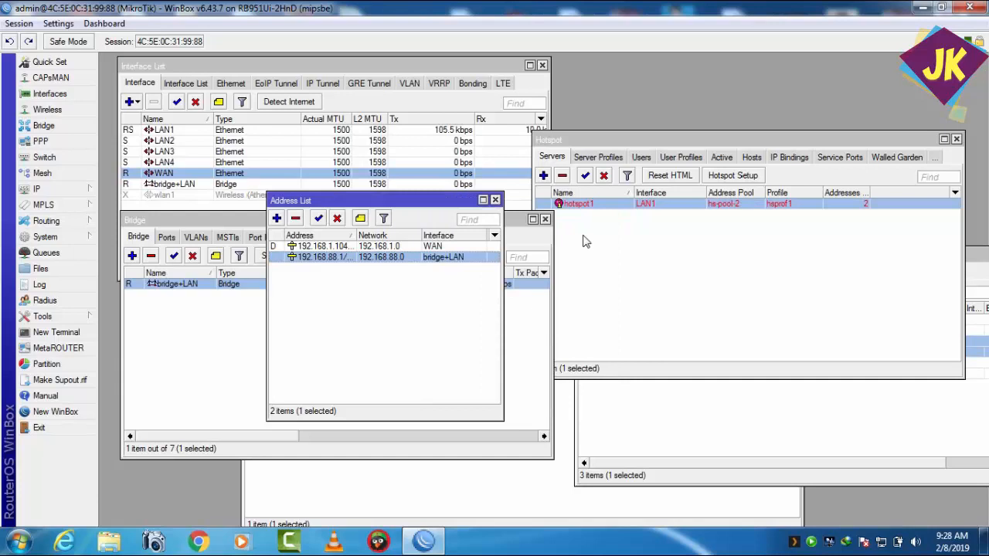
Step: Change the interface of the hotspot server hotspot1 to bridge+LAN and apply the change
double_click(649, 204)
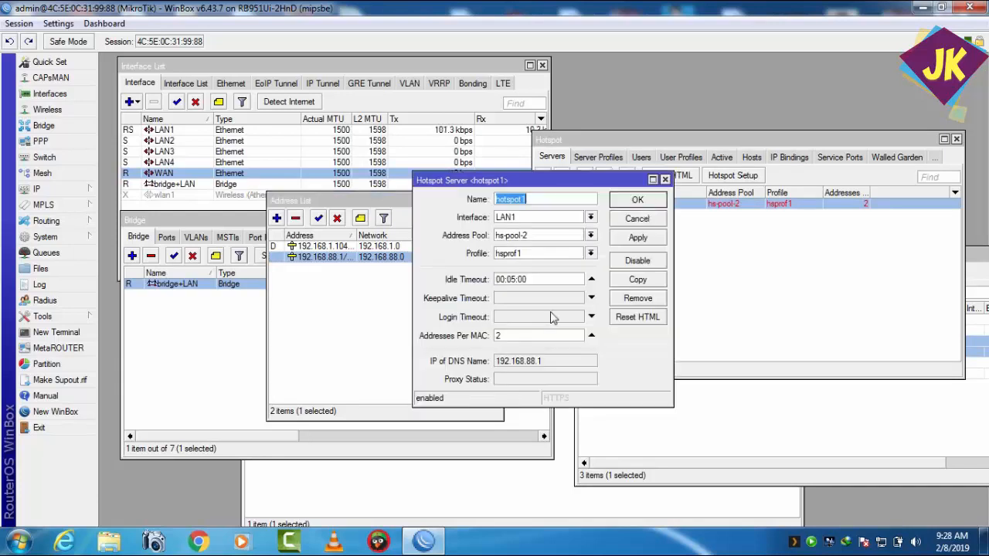
click(591, 218)
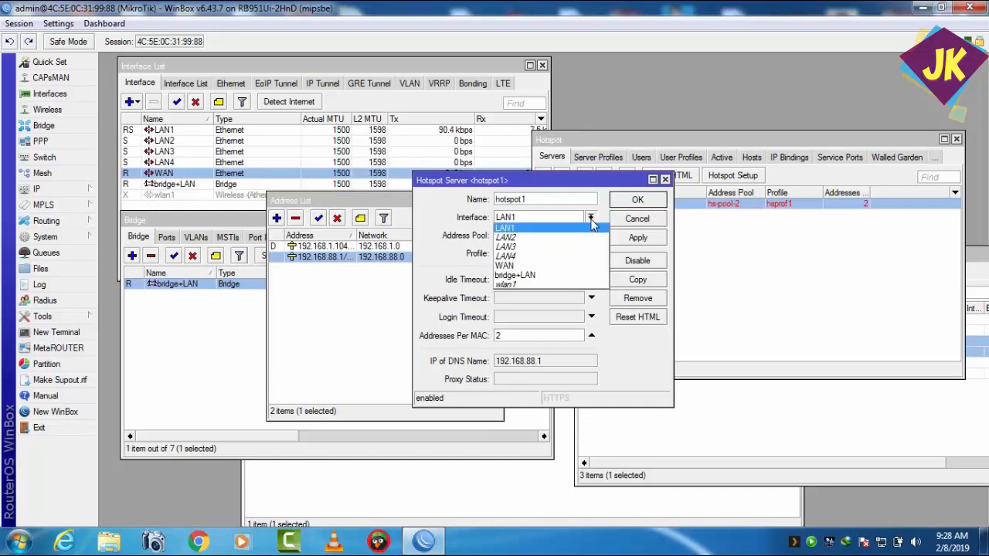
click(543, 276)
click(618, 239)
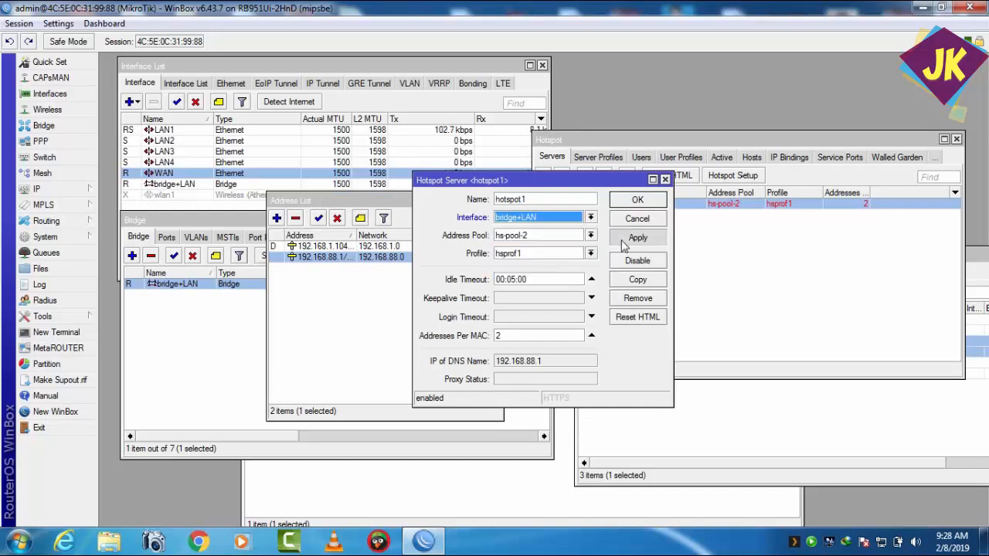
click(635, 203)
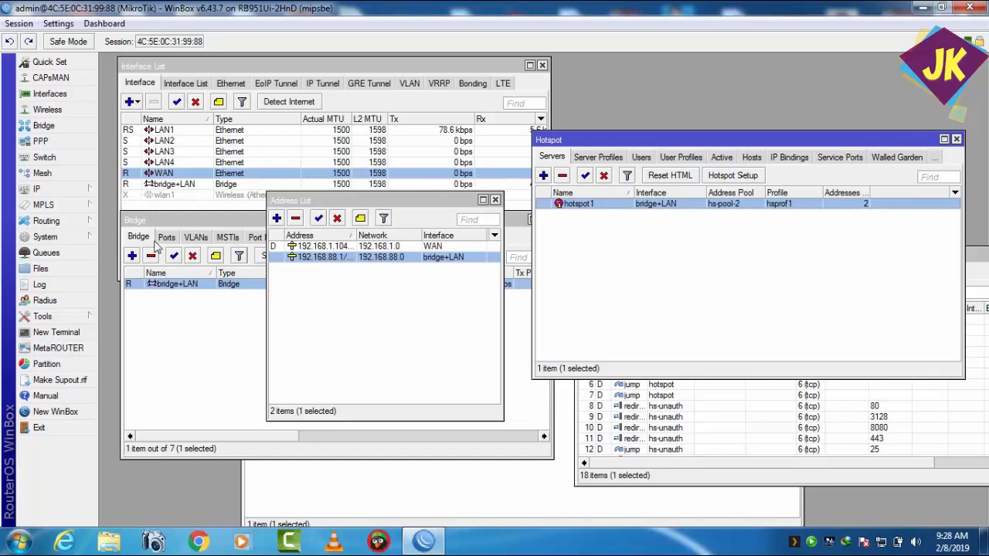
Step: Change the interface of the PPPoE server service PPPOE to bridge+LAN and apply the change
click(40, 141)
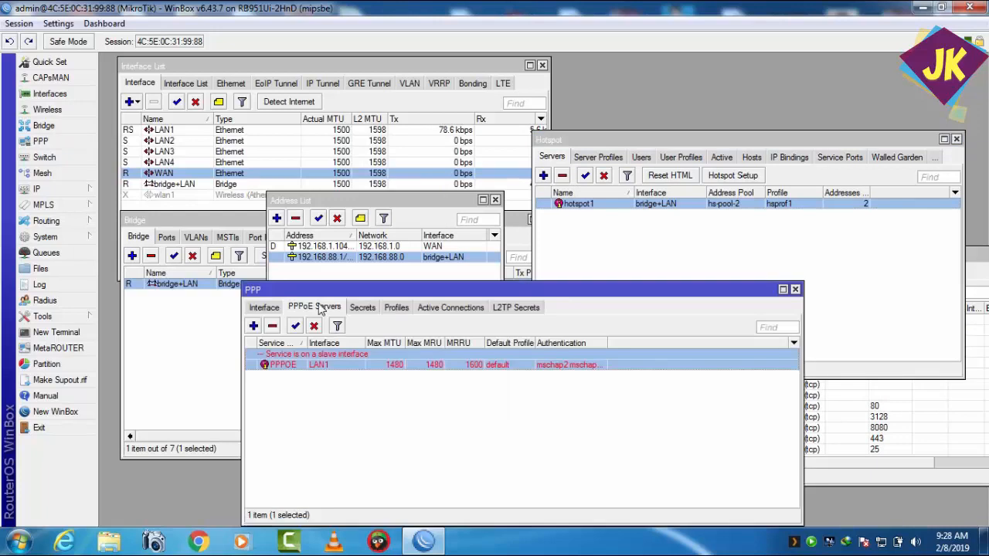
double_click(332, 366)
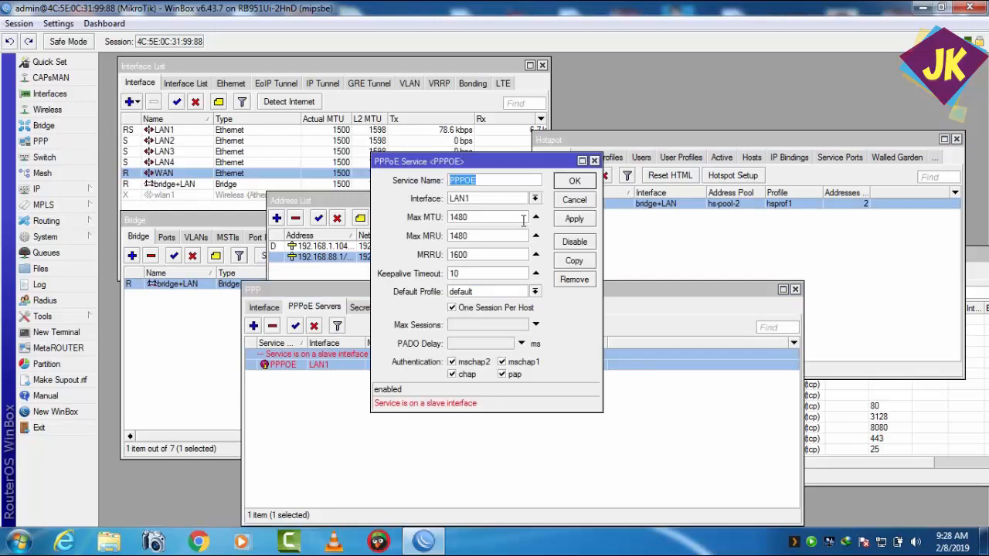
click(536, 200)
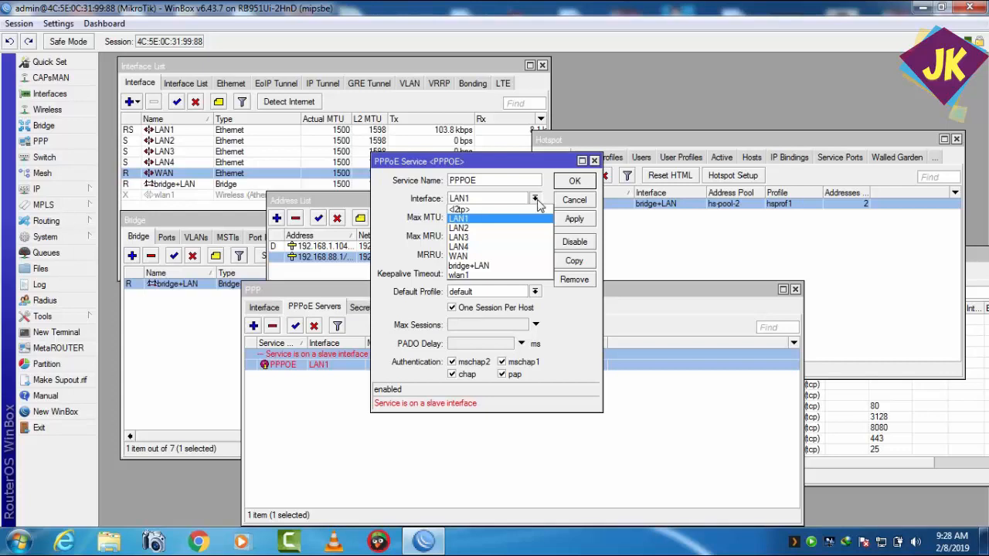
click(495, 266)
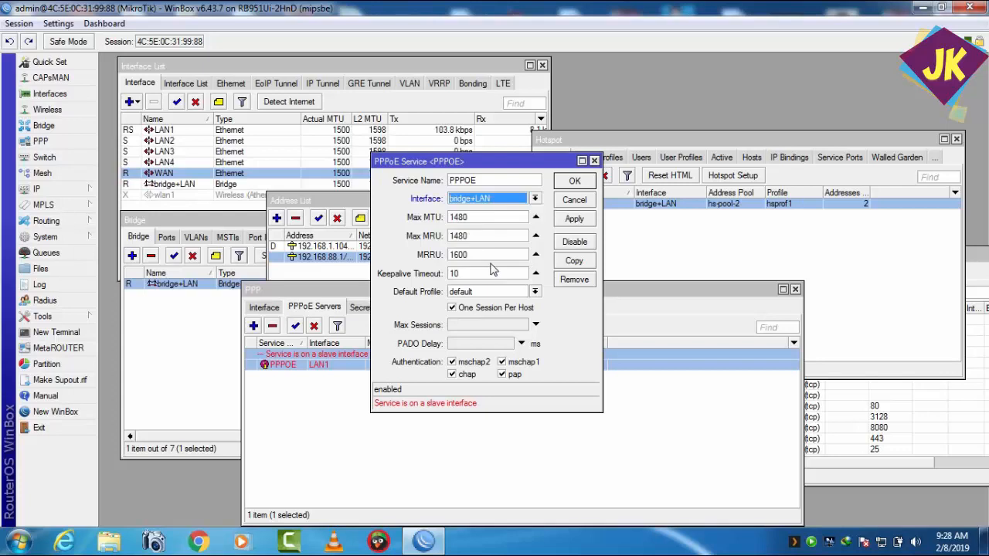
click(575, 219)
click(574, 183)
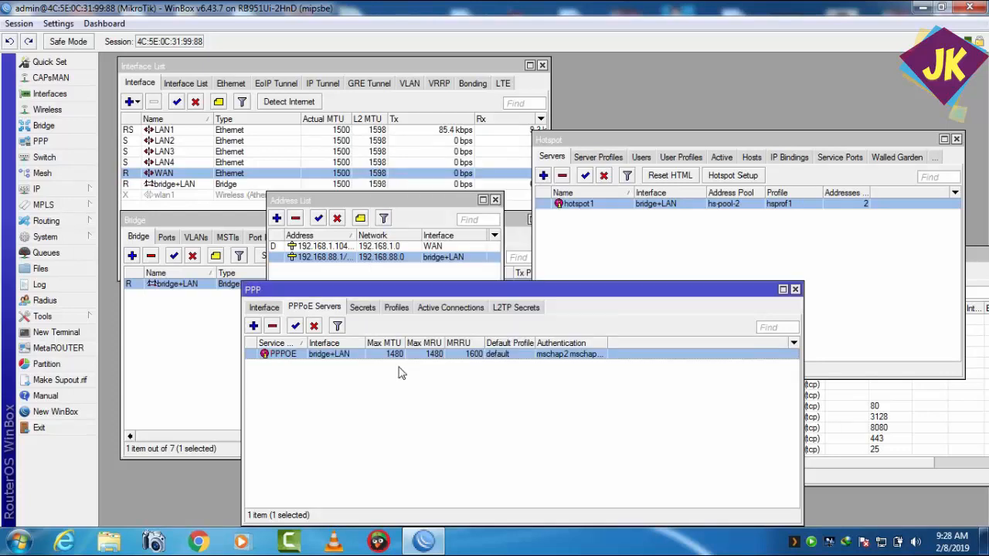
Step: Change the interface of the DHCP server dhcp1 to bridge+LAN and apply the change
click(89, 190)
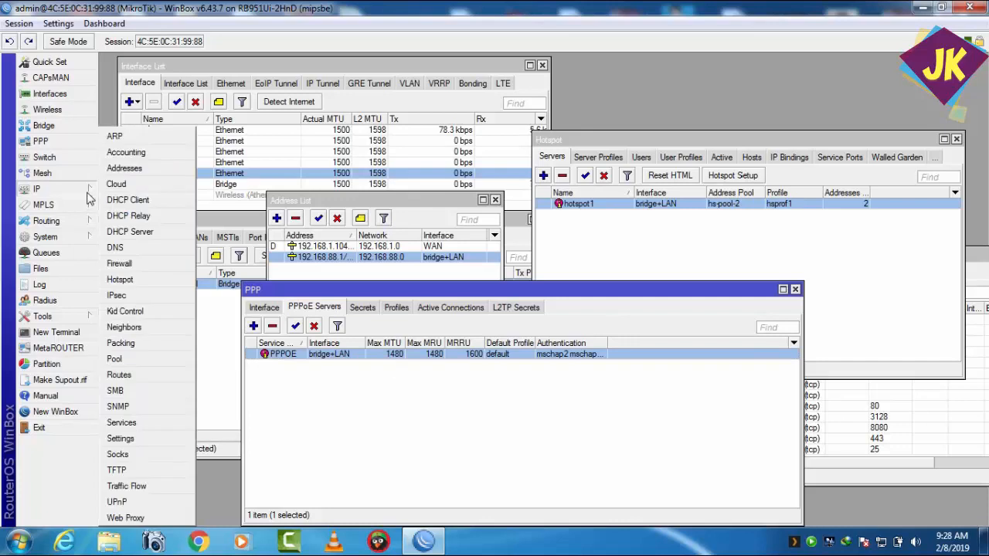
click(131, 232)
double_click(266, 180)
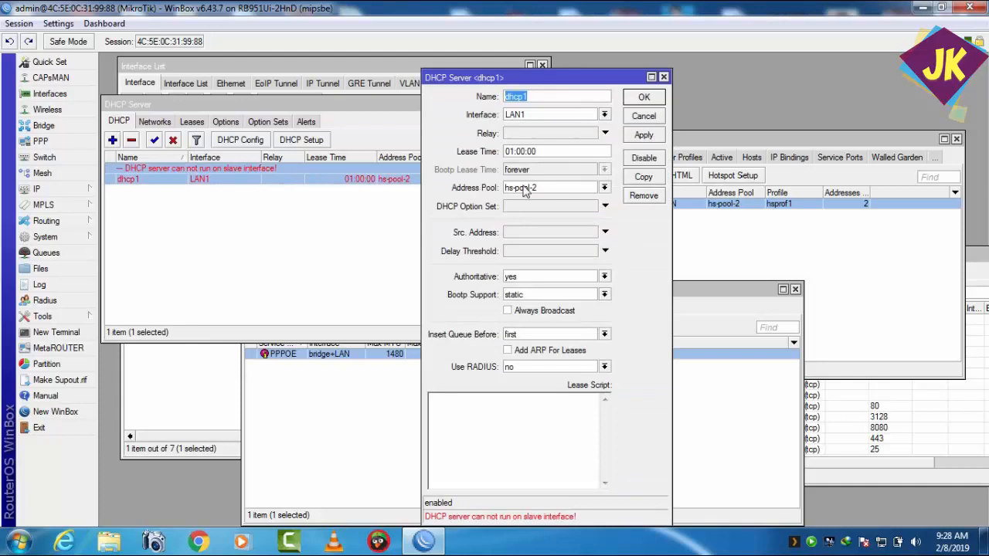
click(605, 114)
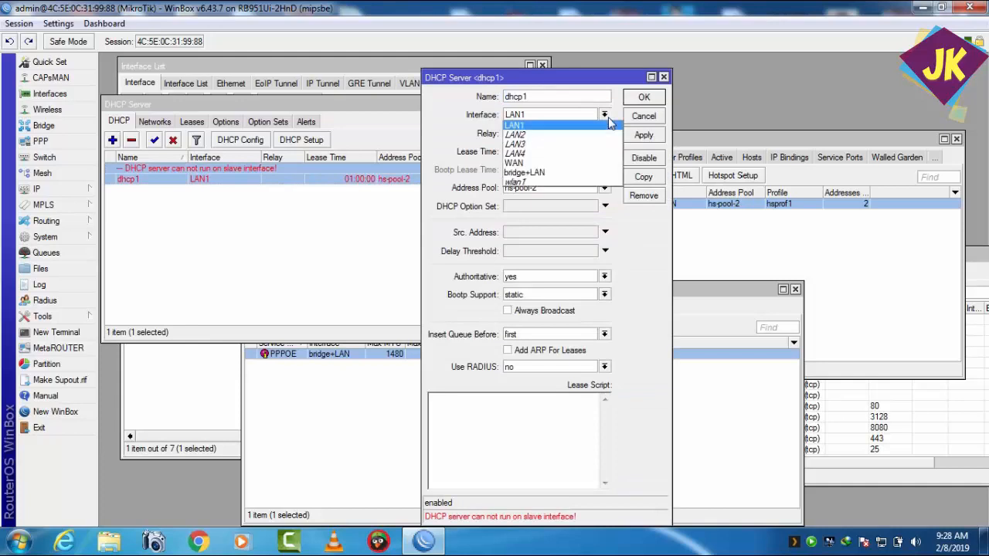
click(562, 173)
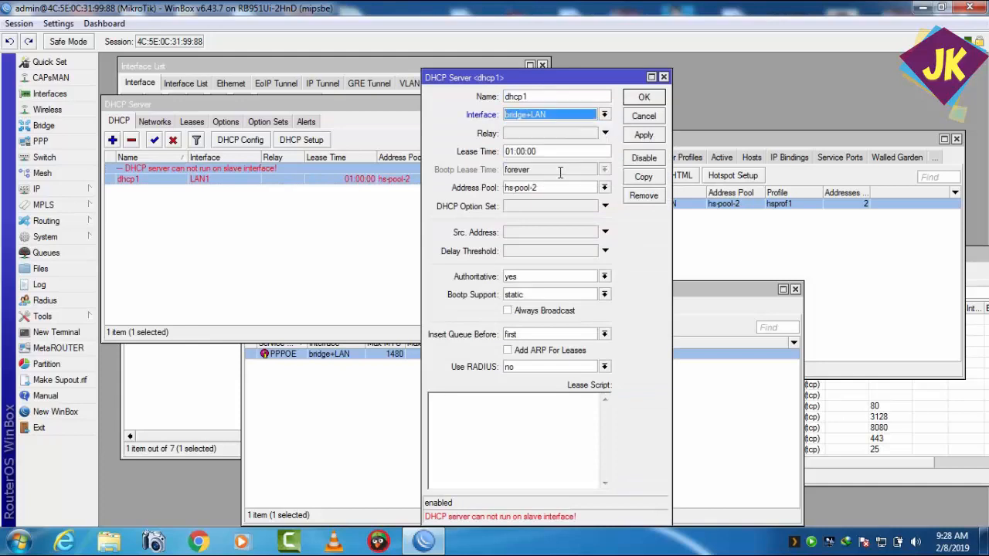
click(641, 136)
click(641, 98)
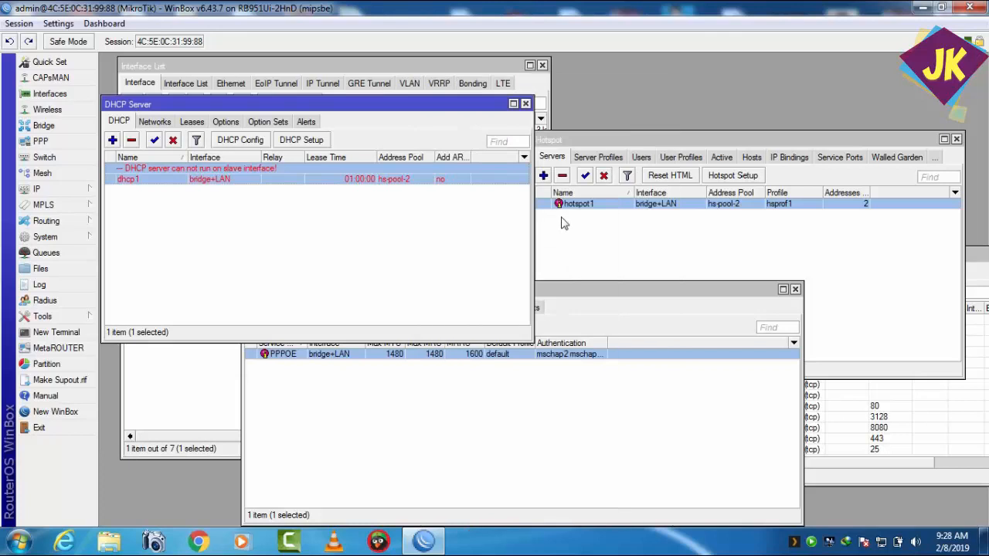
Step: Remove the hotspot server hotspot1 and the DHCP server dhcp1
click(581, 238)
click(601, 207)
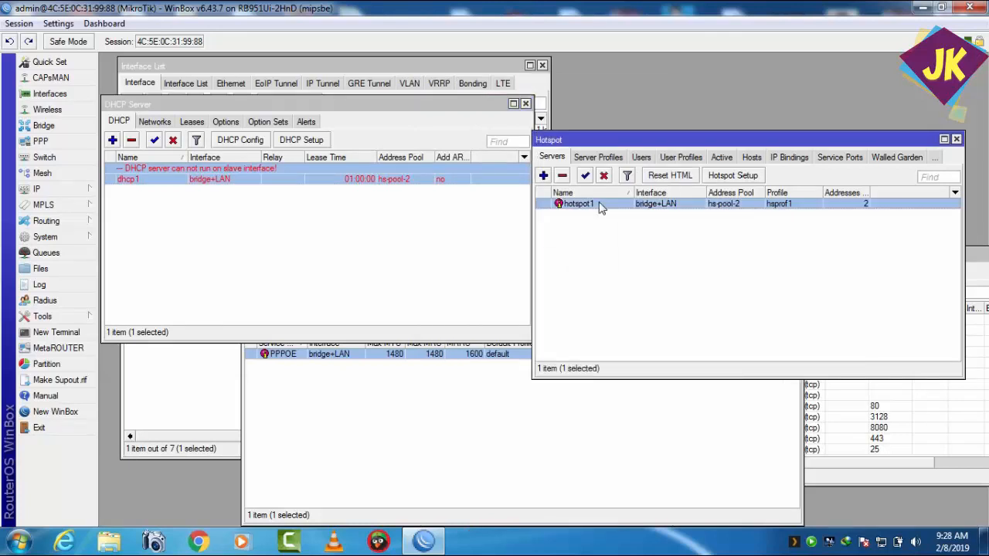
drag(610, 144, 595, 135)
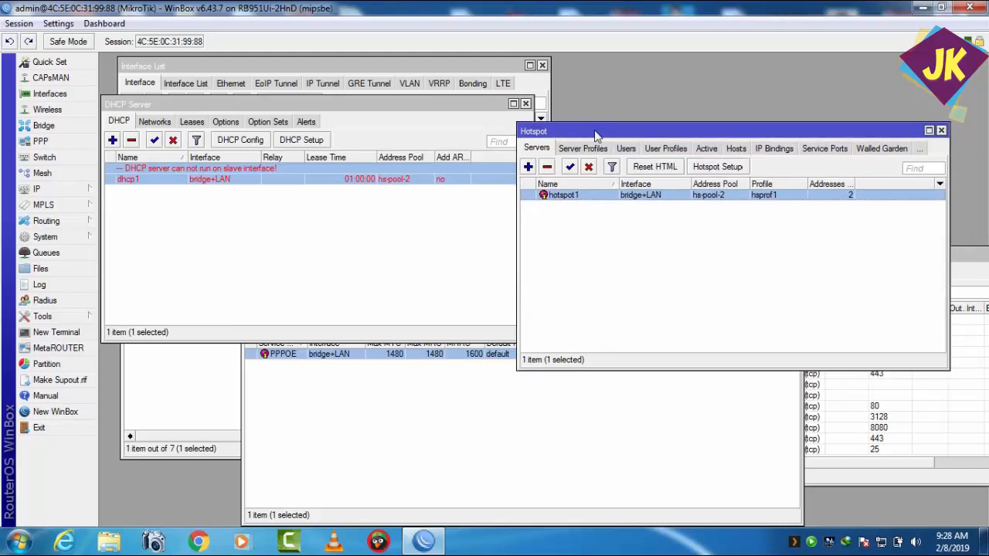
click(547, 167)
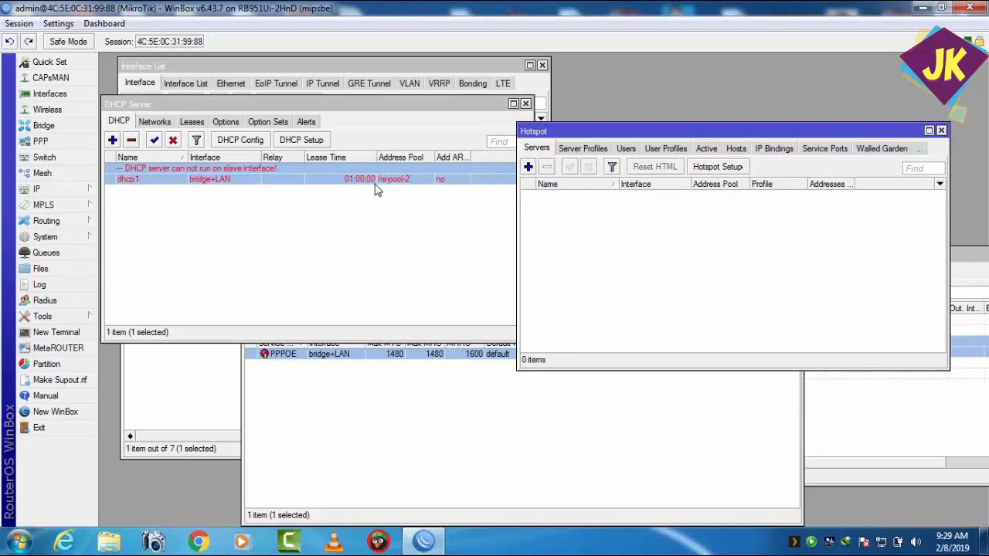
click(133, 140)
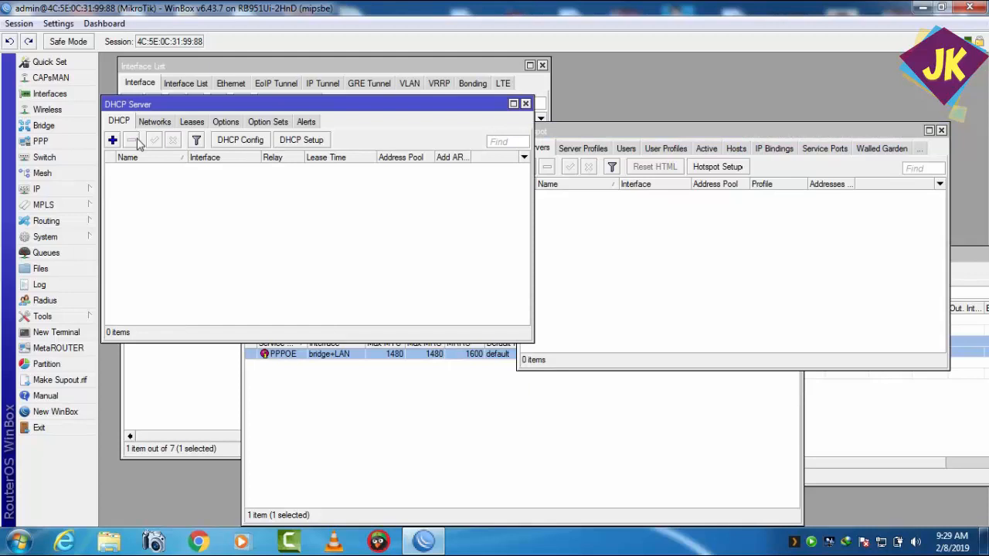
Step: Delete the address pool hs-pool-2 from the IP pools and move the pool list clear of the other lists
click(198, 402)
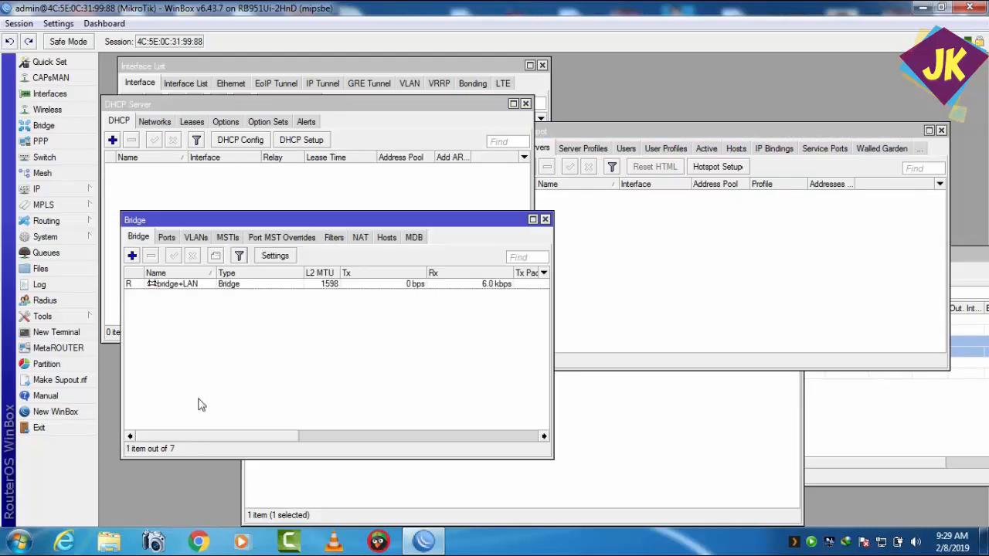
click(43, 189)
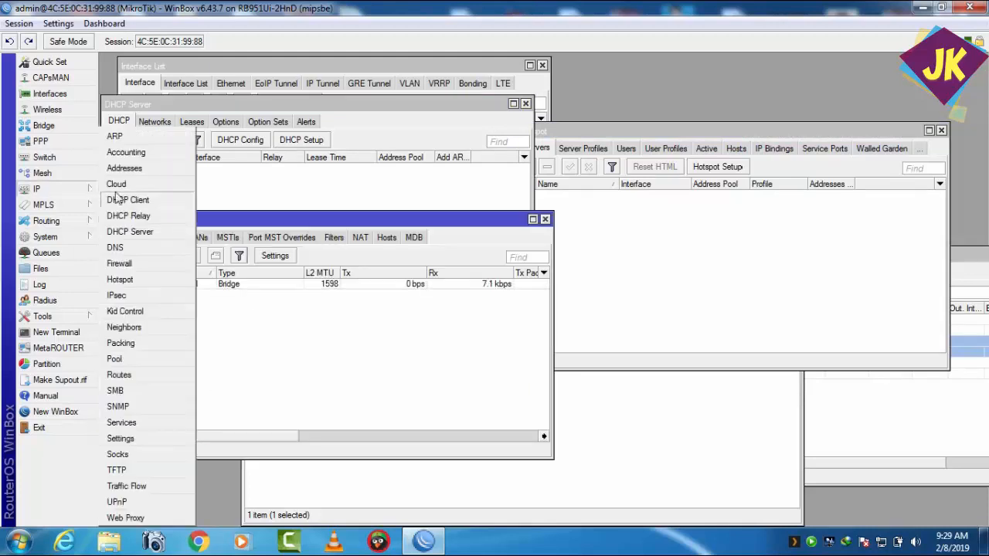
click(114, 358)
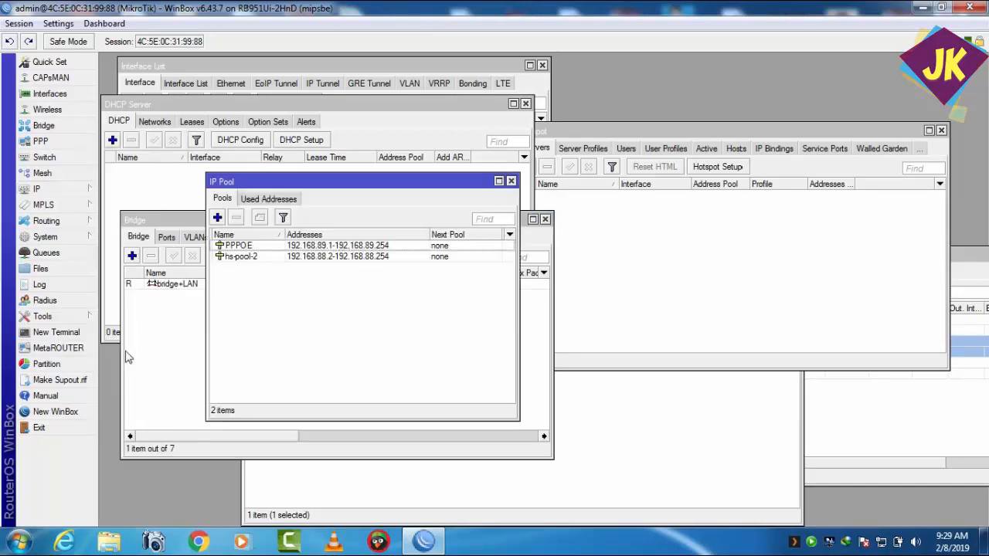
click(275, 257)
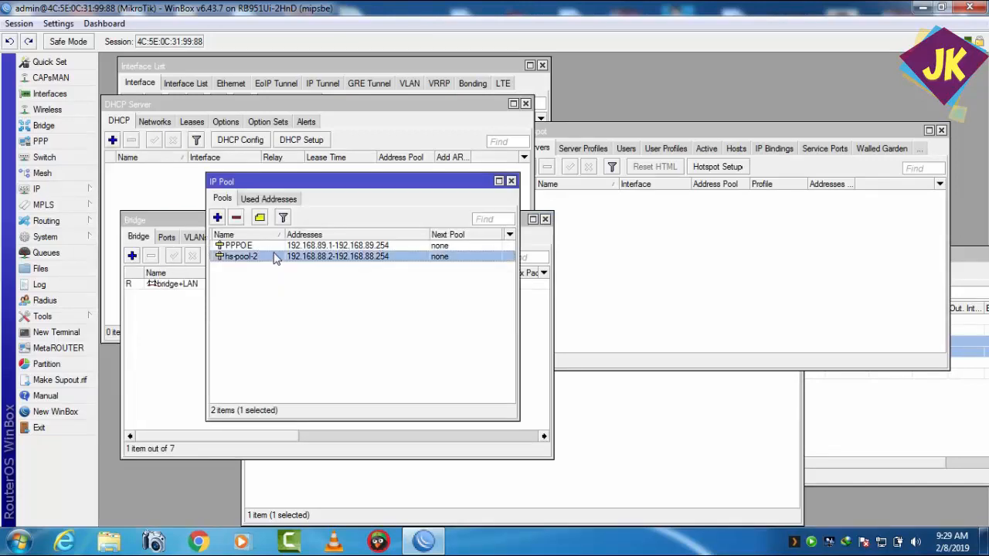
click(236, 219)
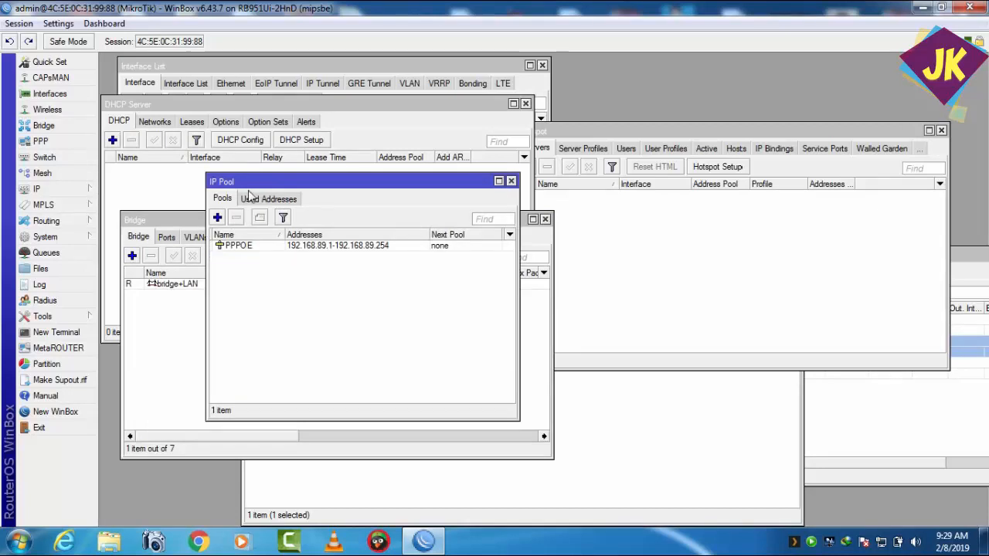
drag(253, 189, 268, 340)
Step: Start Hotspot Setup on the bridge+LAN interface and accept the suggested local address and address pool
click(662, 258)
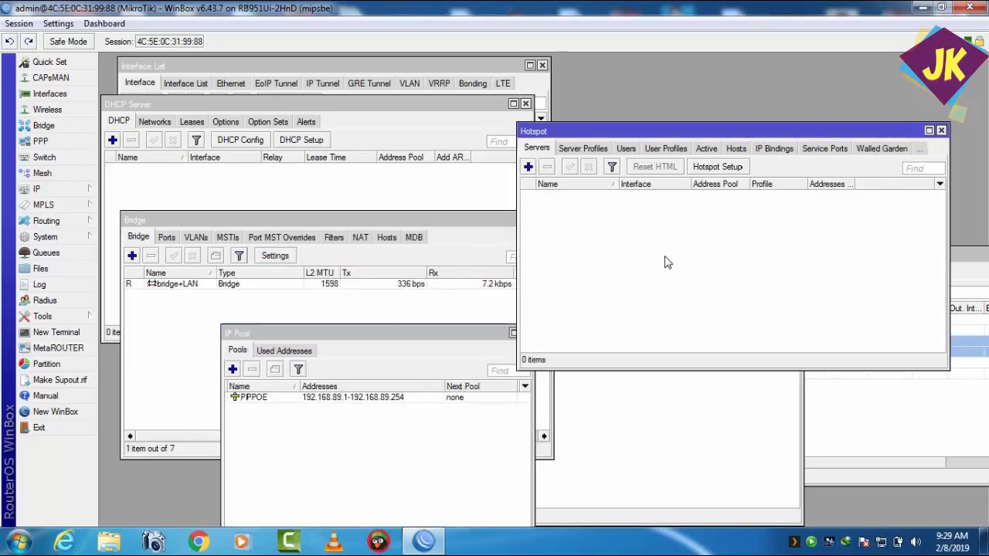
click(711, 169)
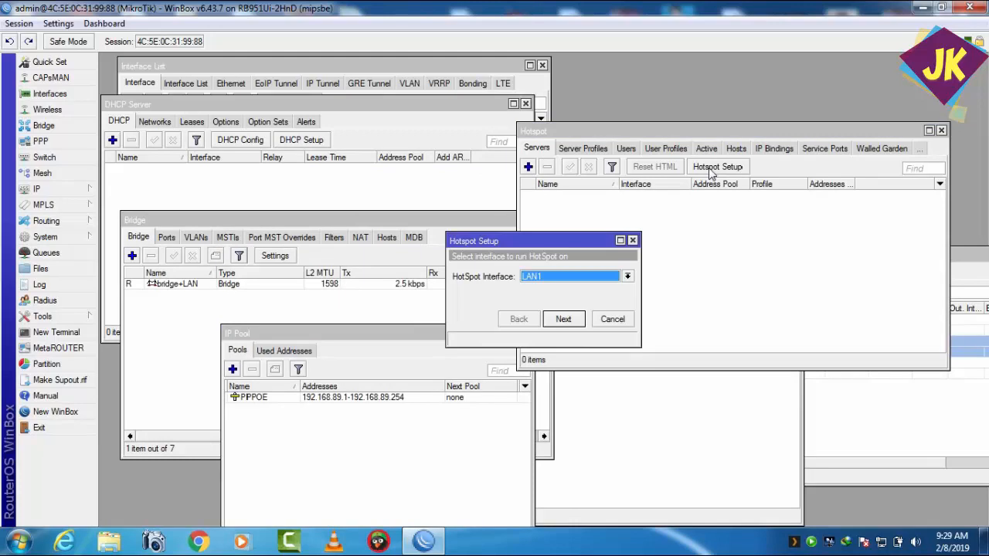
click(627, 276)
click(550, 335)
click(565, 319)
click(565, 319)
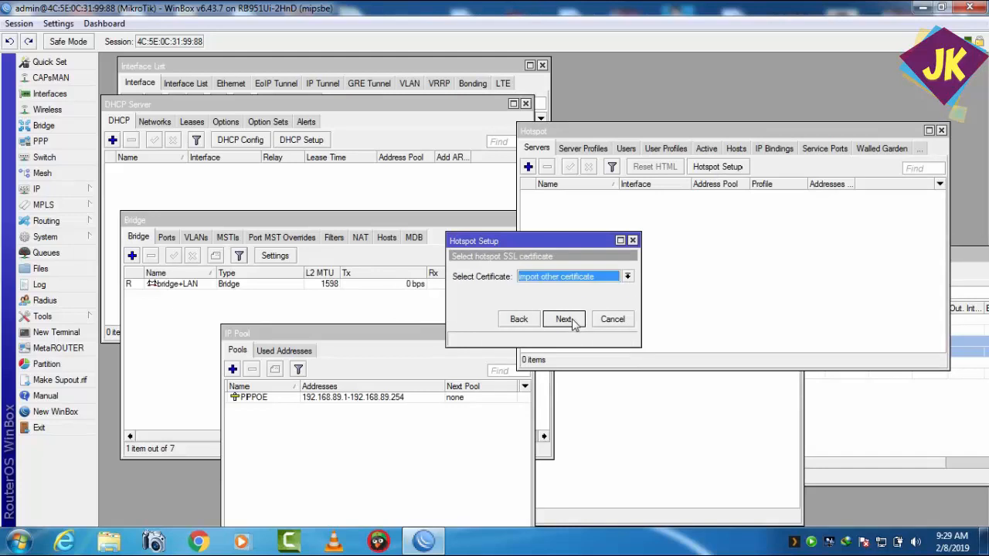
Step: Set the hotspot SSL certificate to none and continue the setup
click(564, 319)
click(504, 326)
click(626, 277)
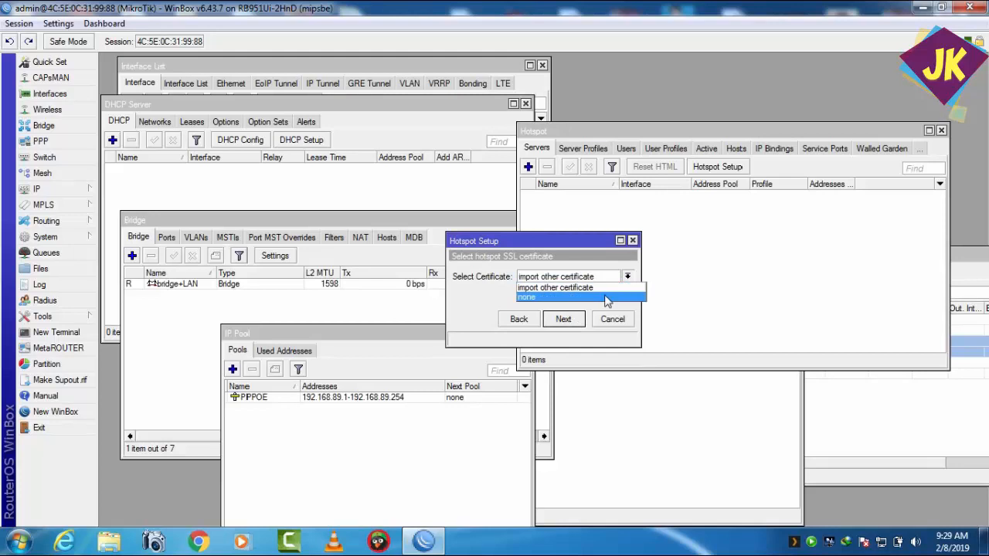
click(606, 299)
click(564, 319)
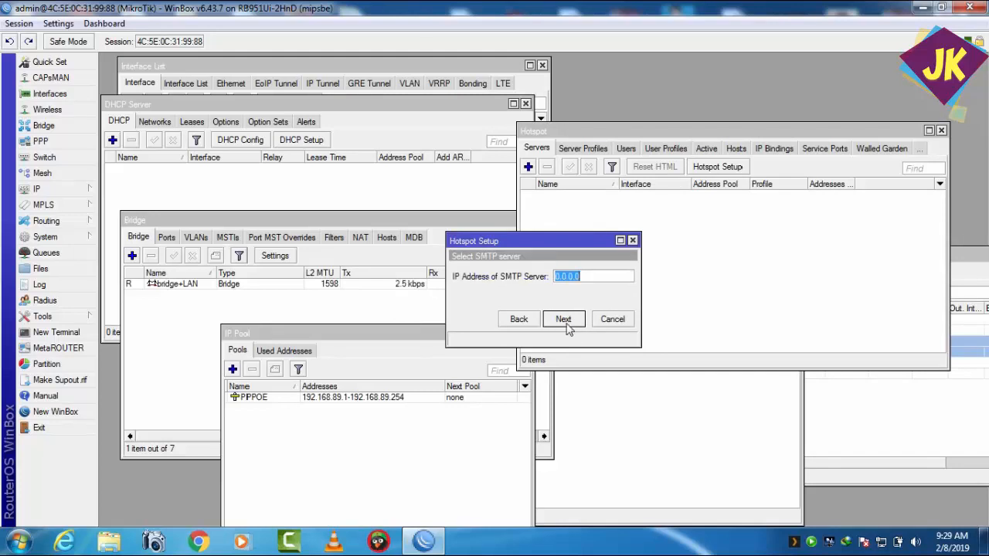
Step: Accept SMTP server 0.0.0.0, the suggested DNS servers and the DNS name JK.NET, and complete the hotspot setup
click(565, 324)
click(564, 320)
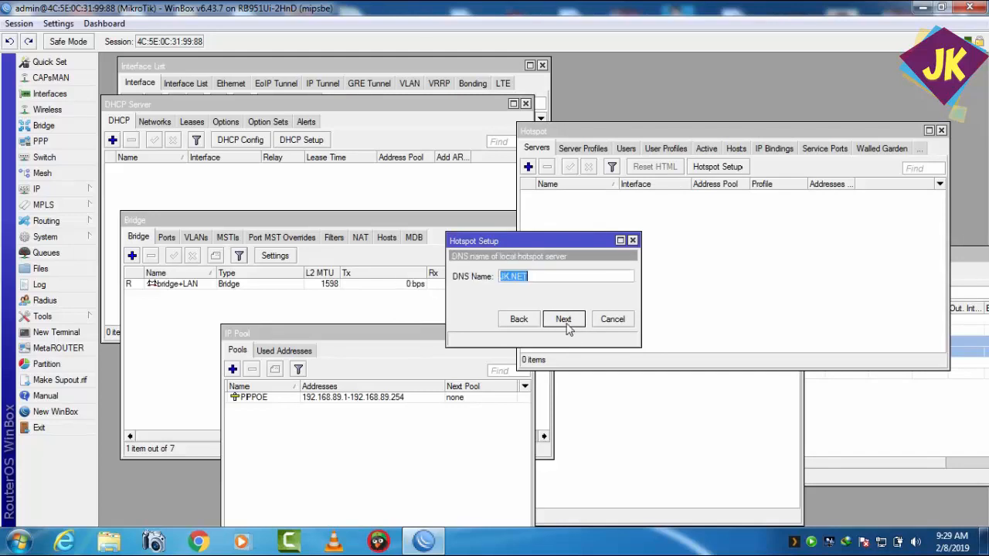
click(564, 320)
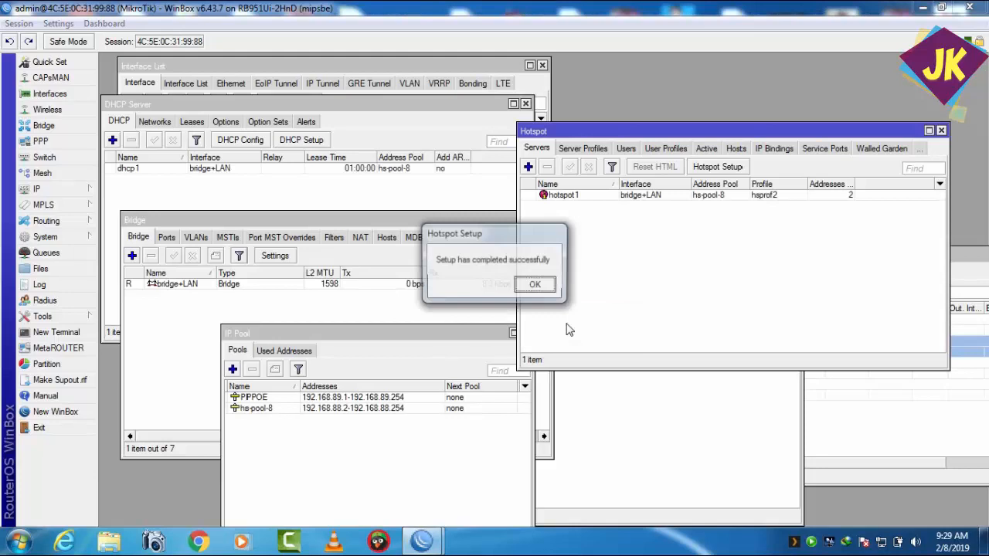
click(541, 286)
Step: Check the new DHCP server, hotspot server and address pool, and the LAN1 entry among the interfaces
click(193, 180)
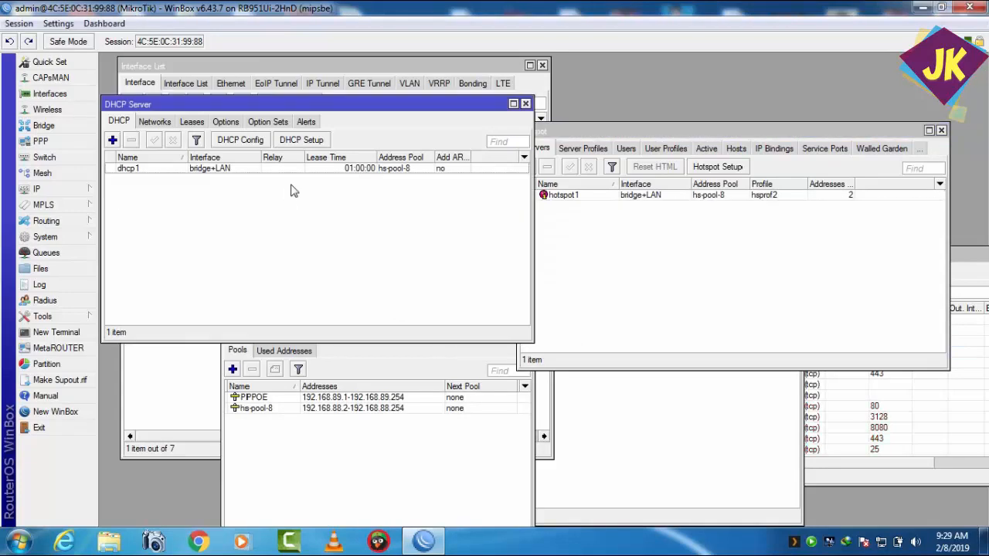
click(607, 214)
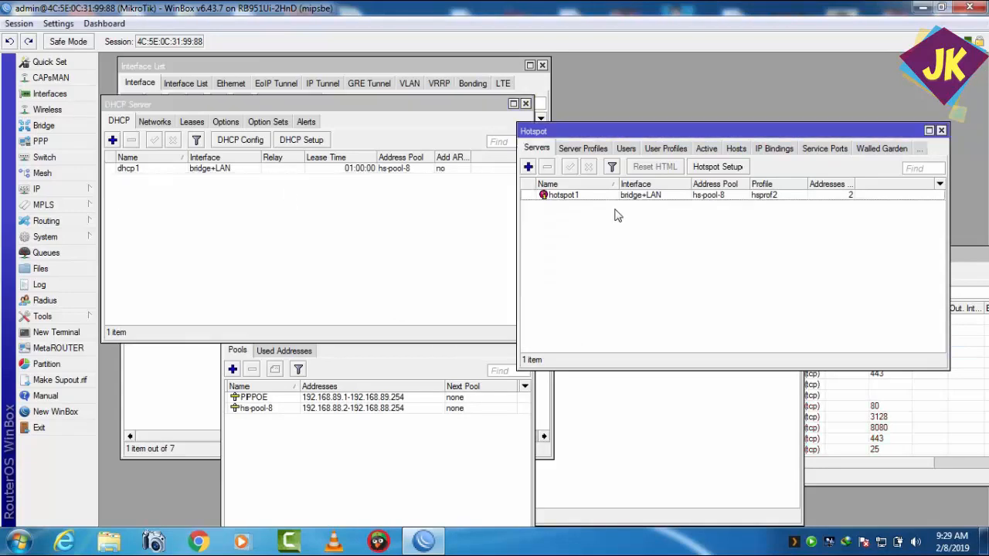
click(357, 412)
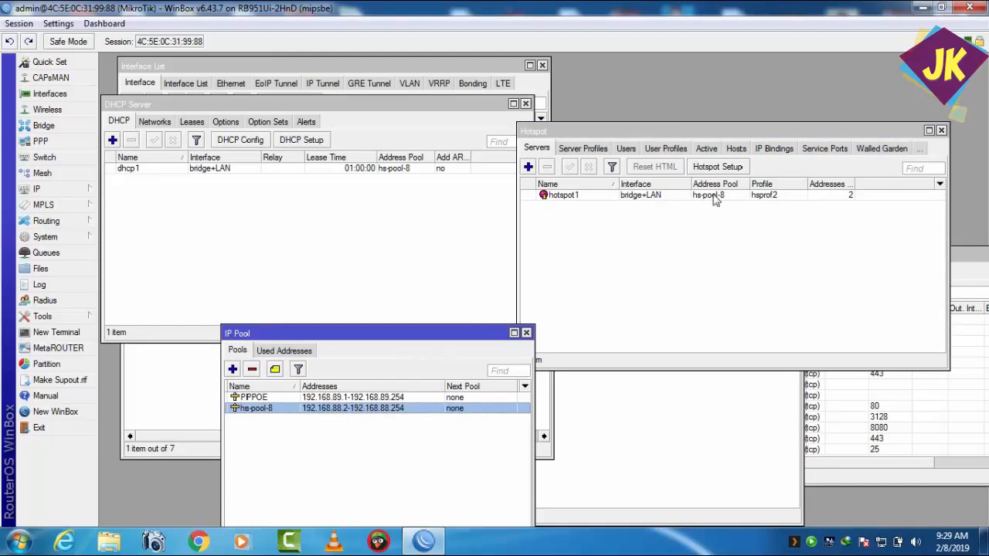
click(207, 68)
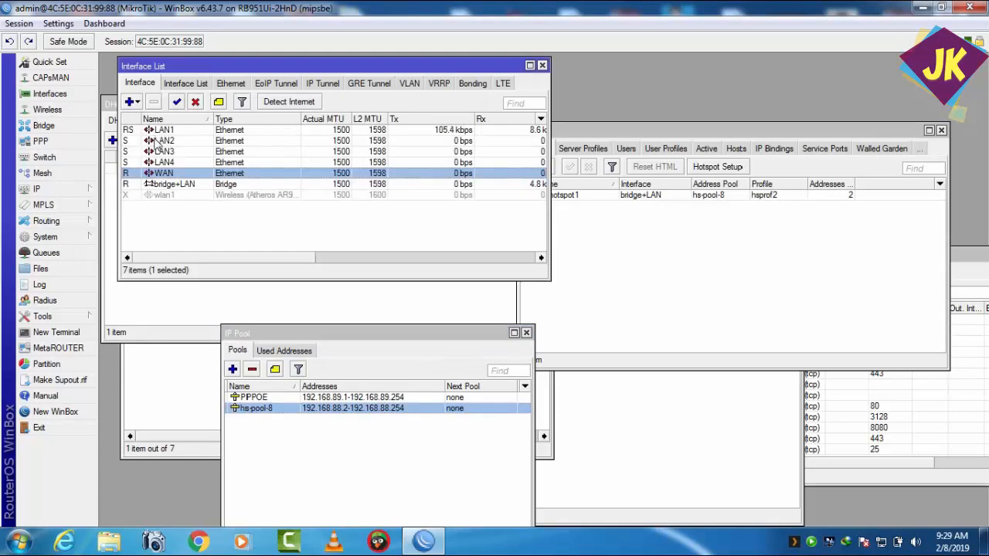
click(158, 132)
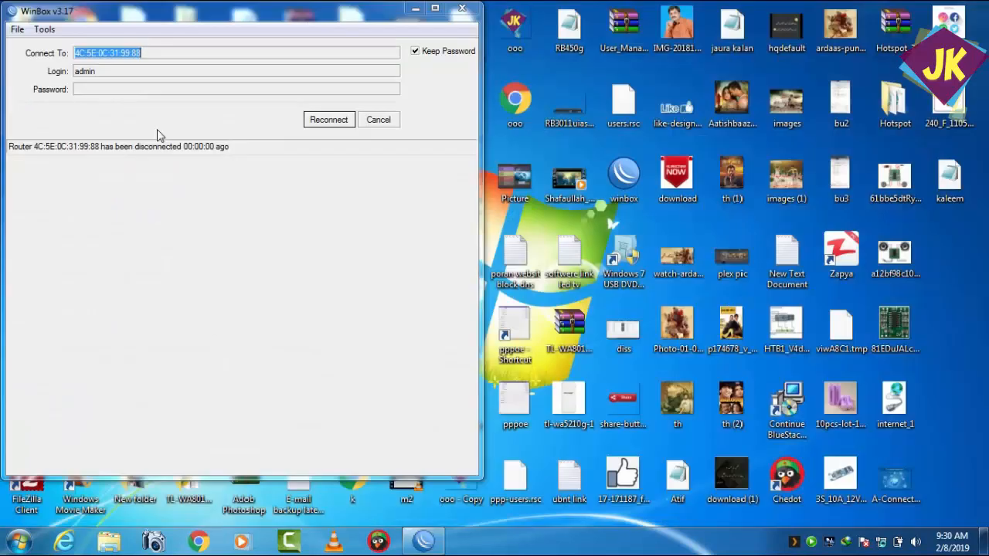
Step: Cancel the automatic reconnection and connect to the MikroTik router again by its MAC address as admin
click(362, 127)
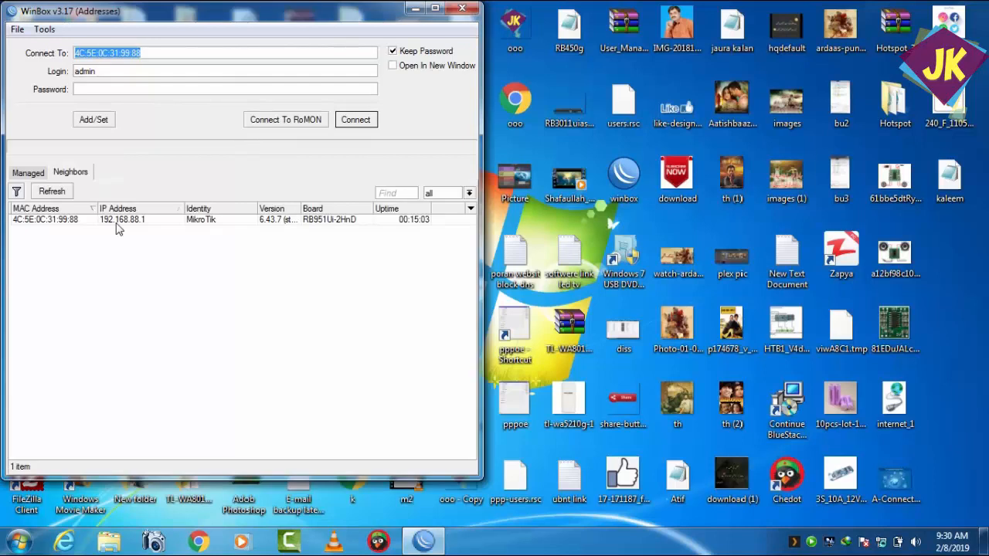
click(117, 222)
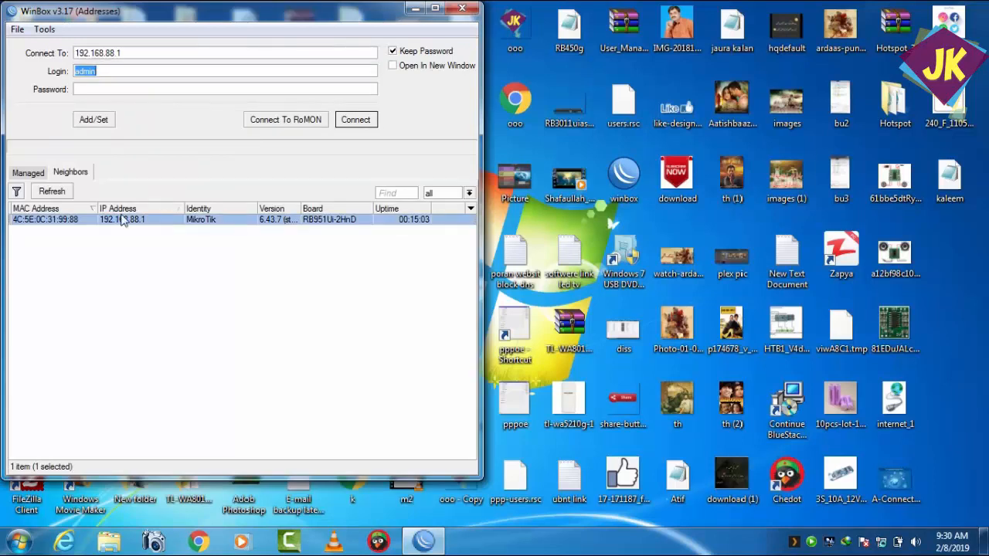
click(55, 222)
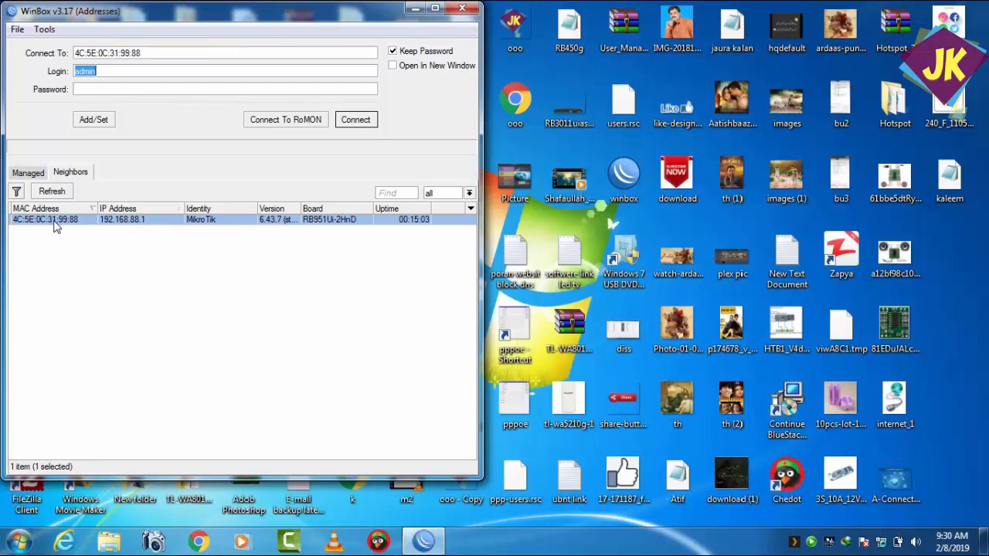
click(374, 121)
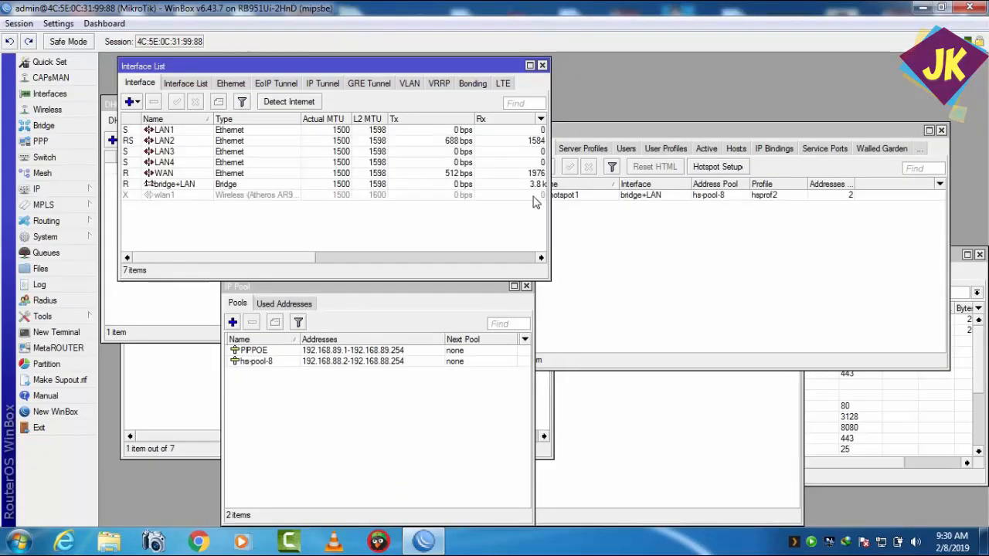
click(659, 328)
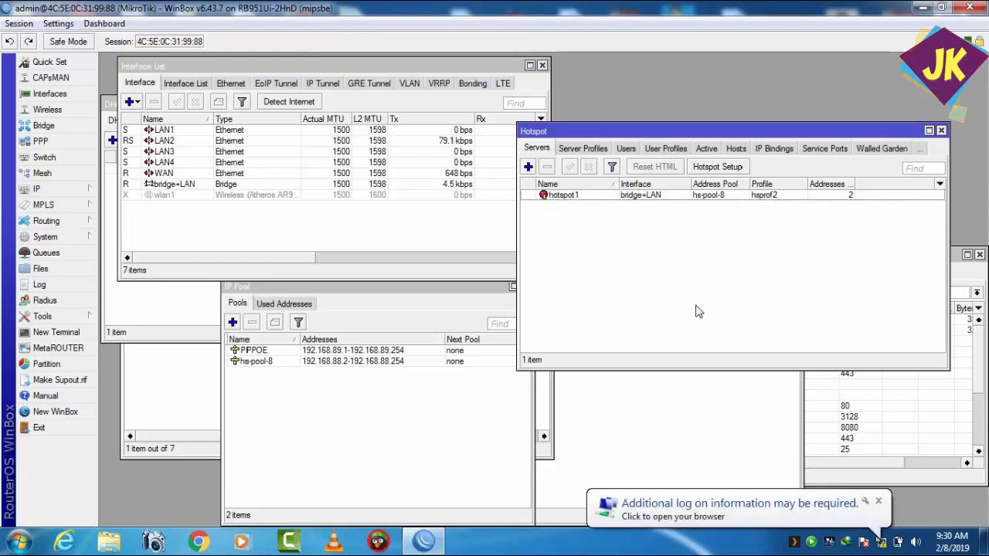
Step: Switch to Chrome, open jk.net and log in to the hotspot as admin with a blank password
click(210, 542)
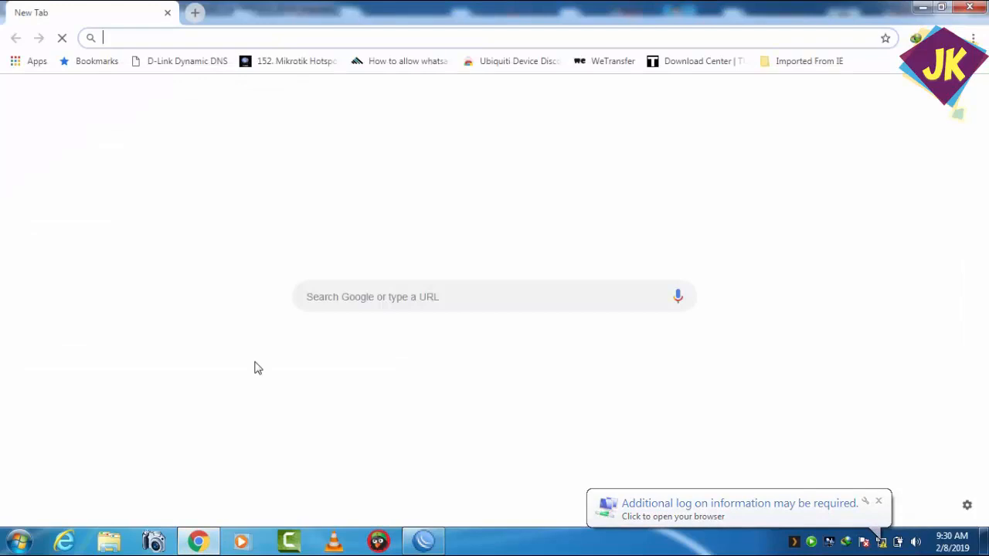
text(jk.net)
key(Return)
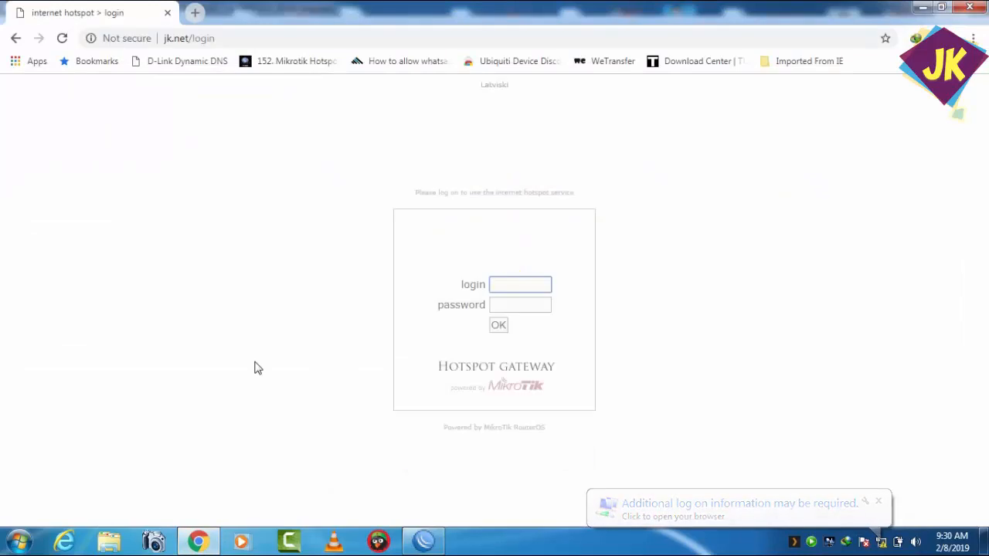
text(A)
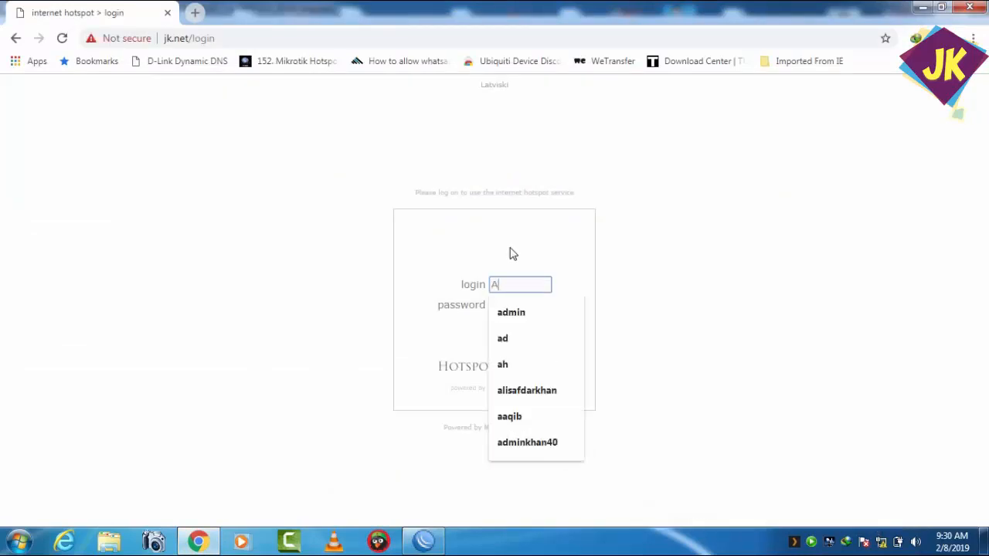
click(523, 320)
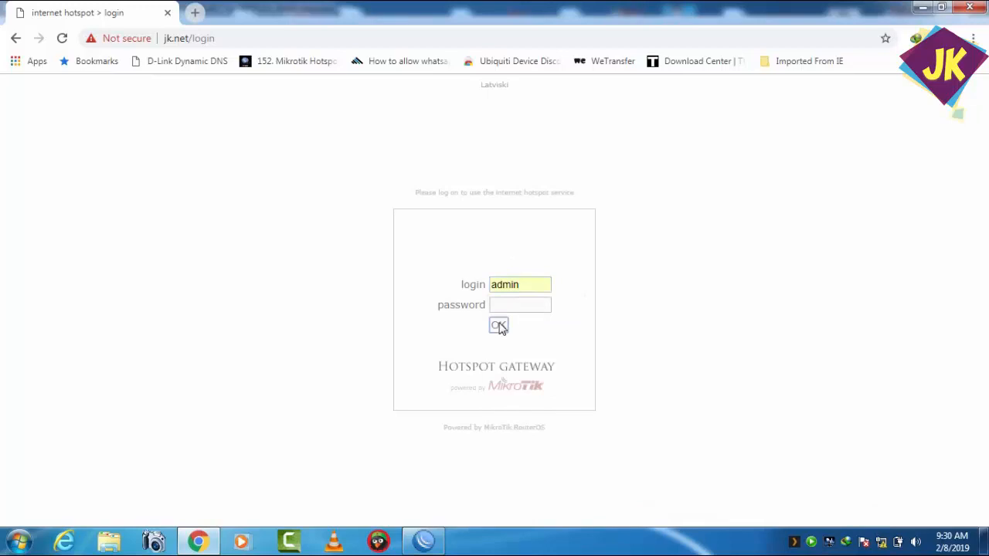
click(499, 326)
click(921, 7)
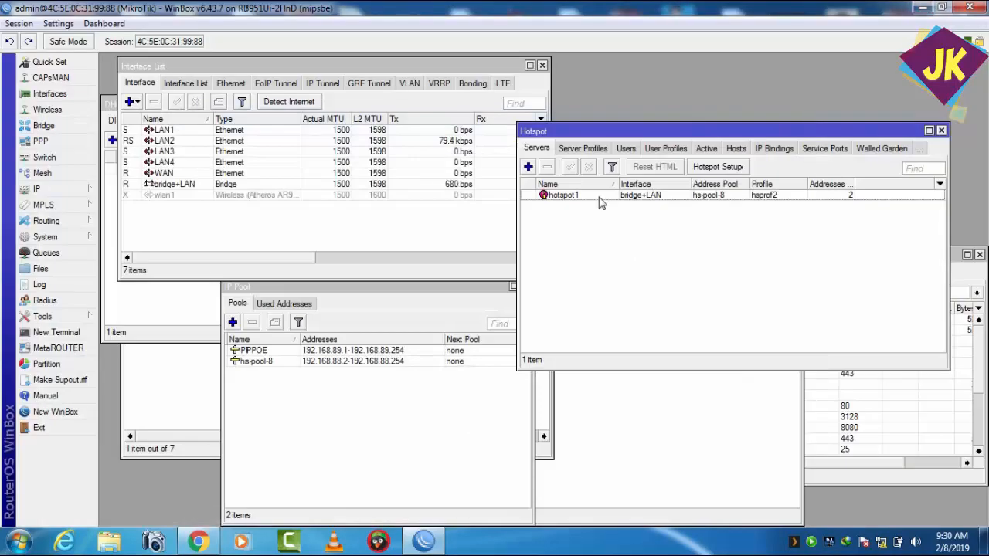
Step: Close the current router session, run winbox.exe again and connect to the router by its IP address 192.168.88.1 as admin
click(970, 7)
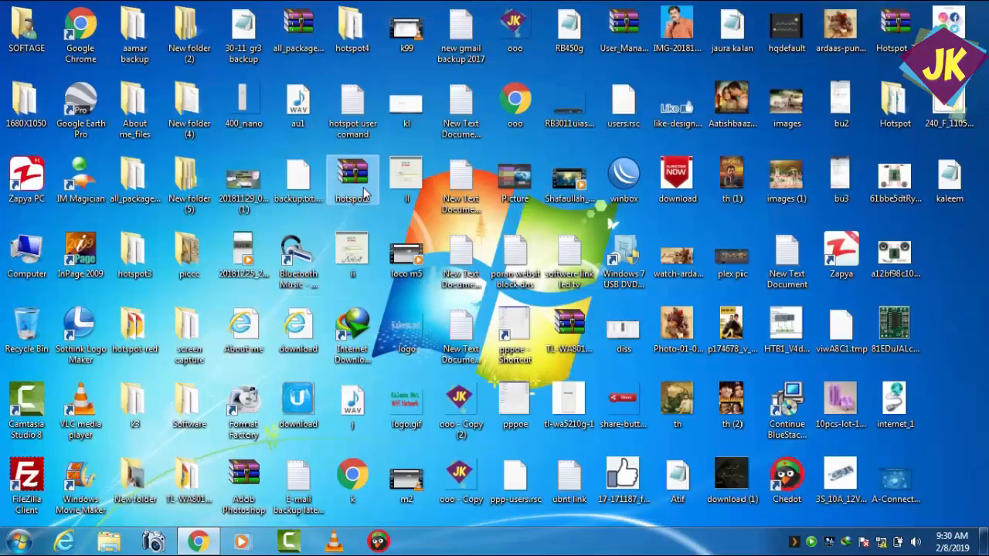
double_click(611, 197)
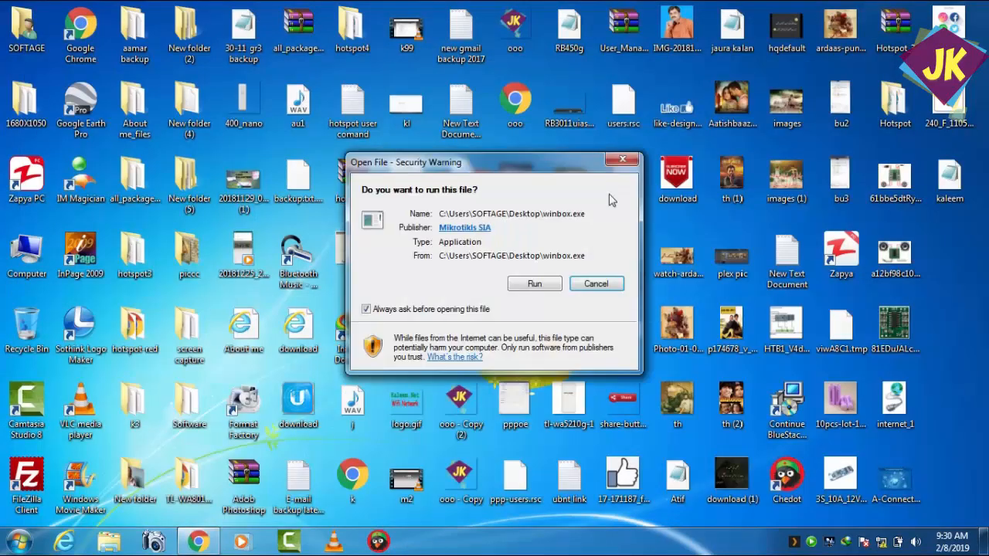
click(534, 284)
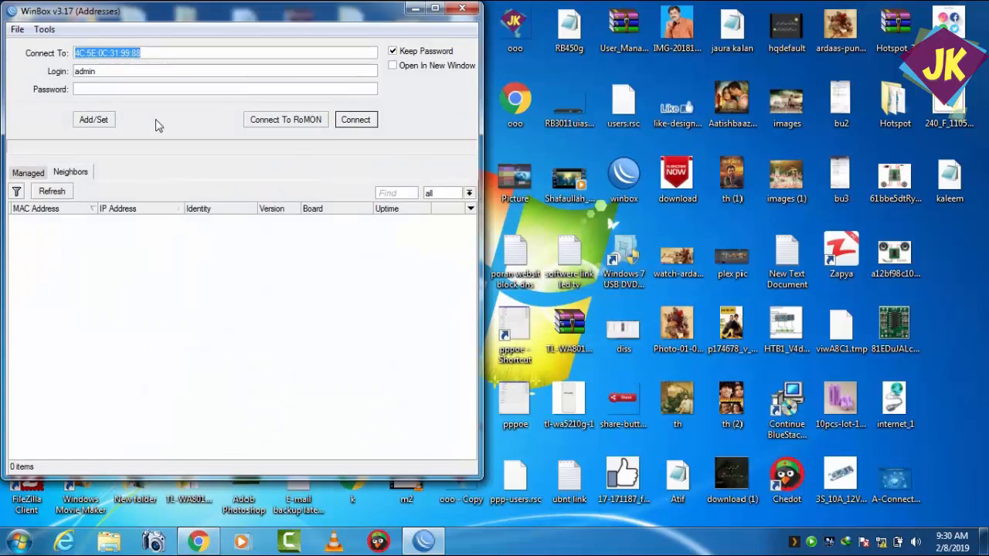
click(122, 221)
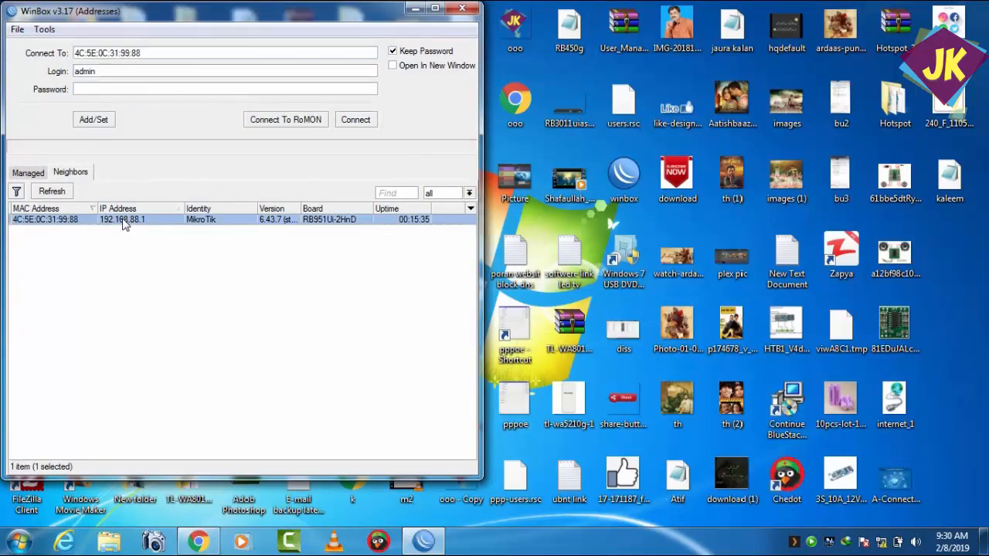
click(352, 123)
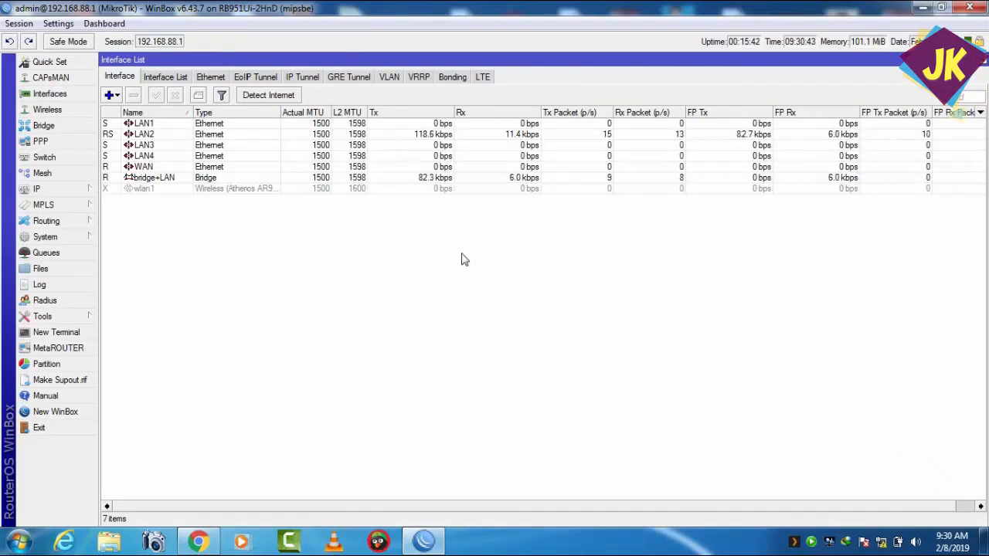
Step: Switch to Chrome, search the web for google to test internet access through the hotspot, and dismiss the notifications
click(214, 543)
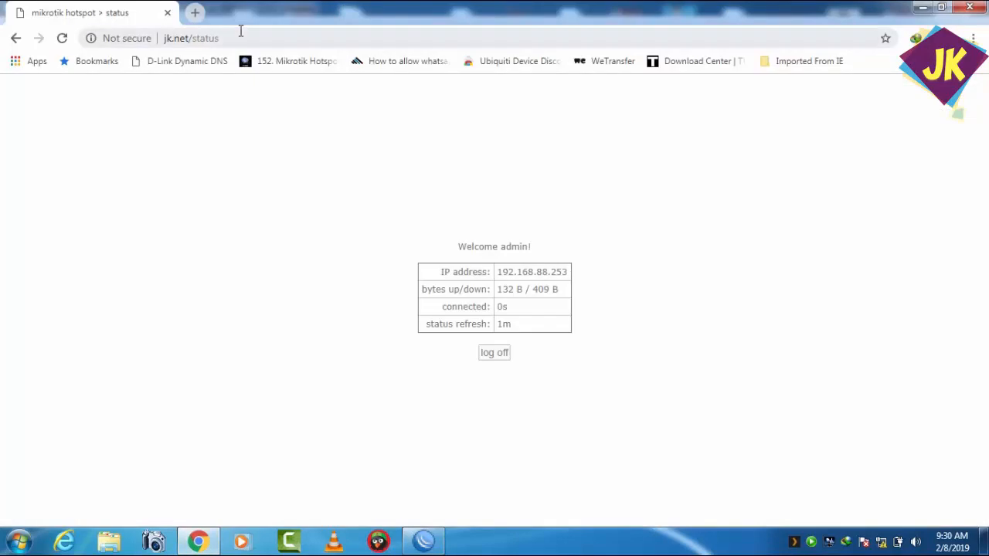
click(241, 31)
text(G)
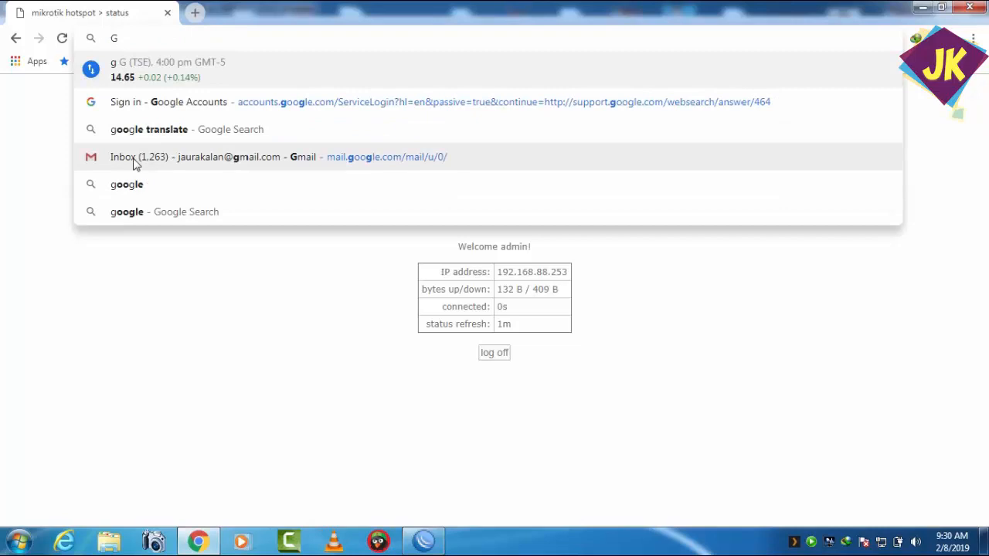
click(126, 186)
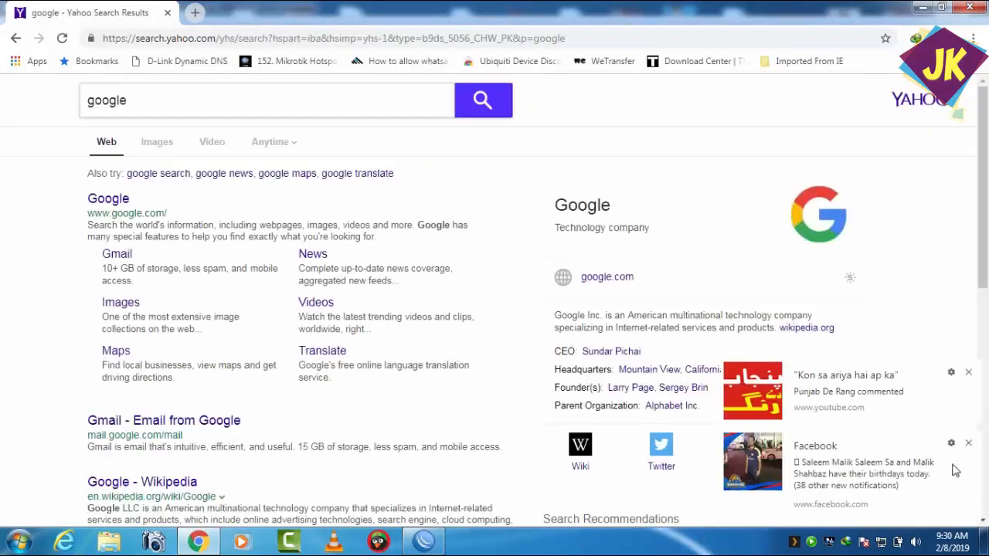
click(970, 374)
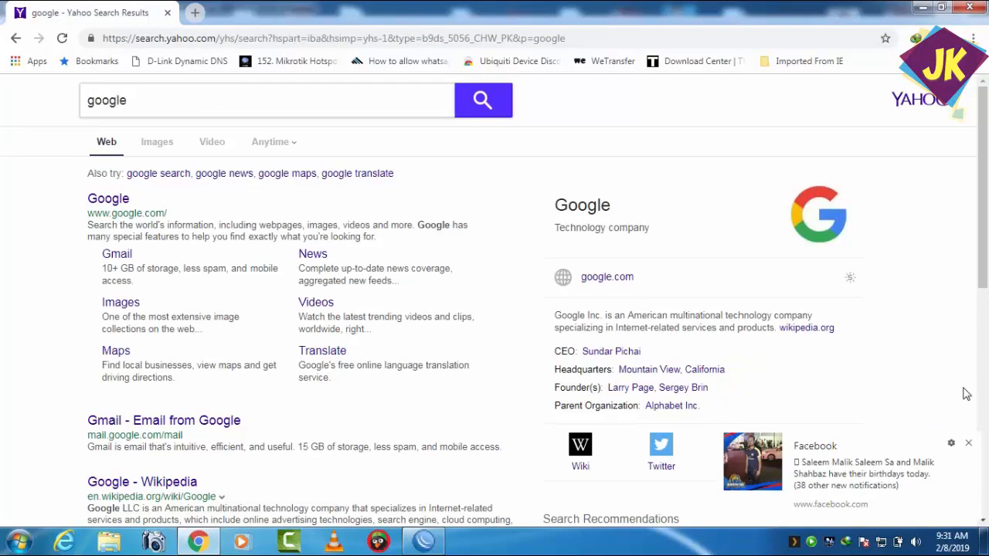
click(970, 444)
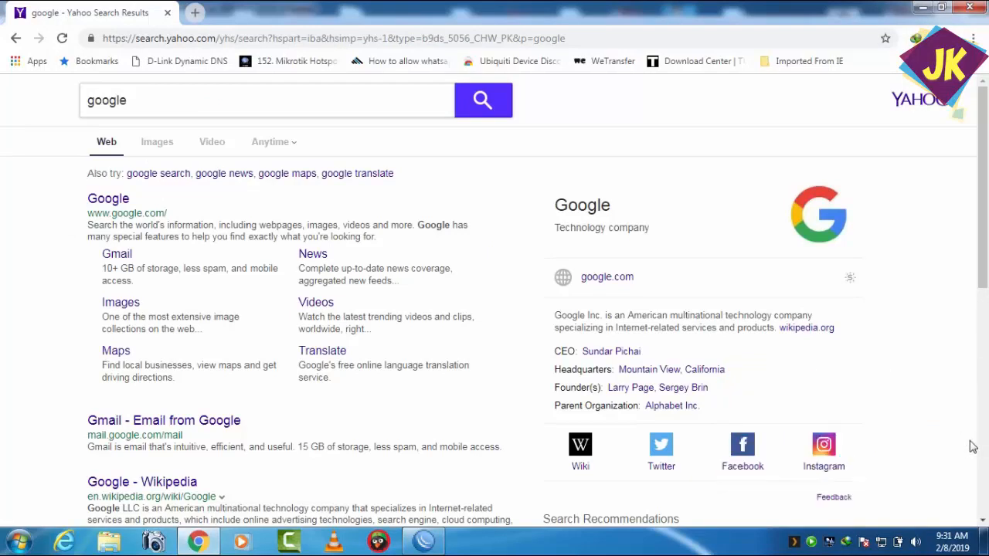
click(924, 11)
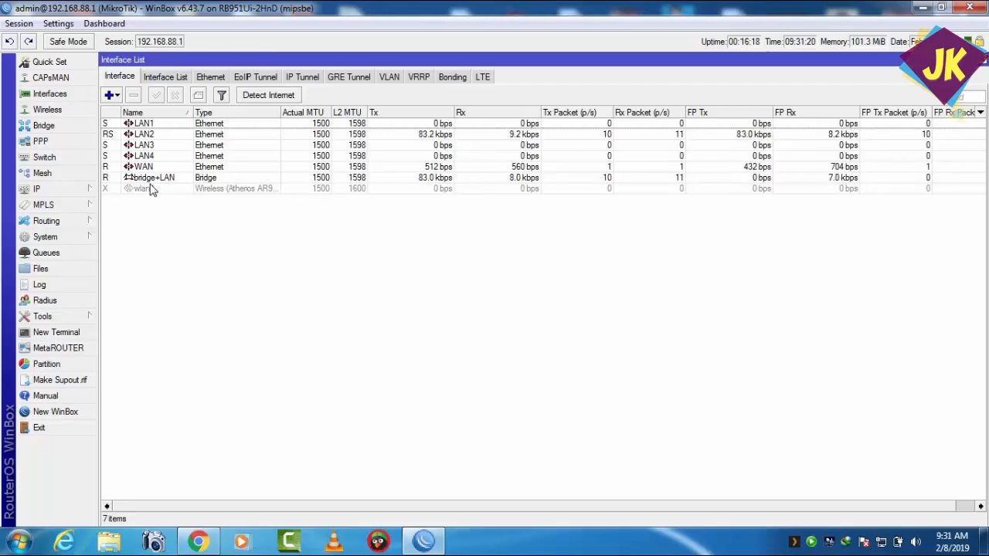
click(85, 189)
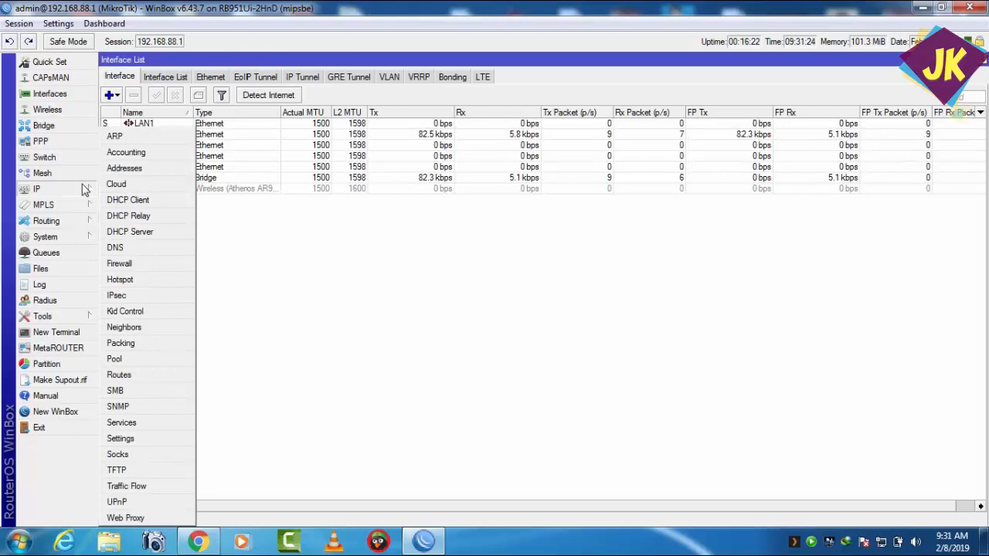
click(250, 258)
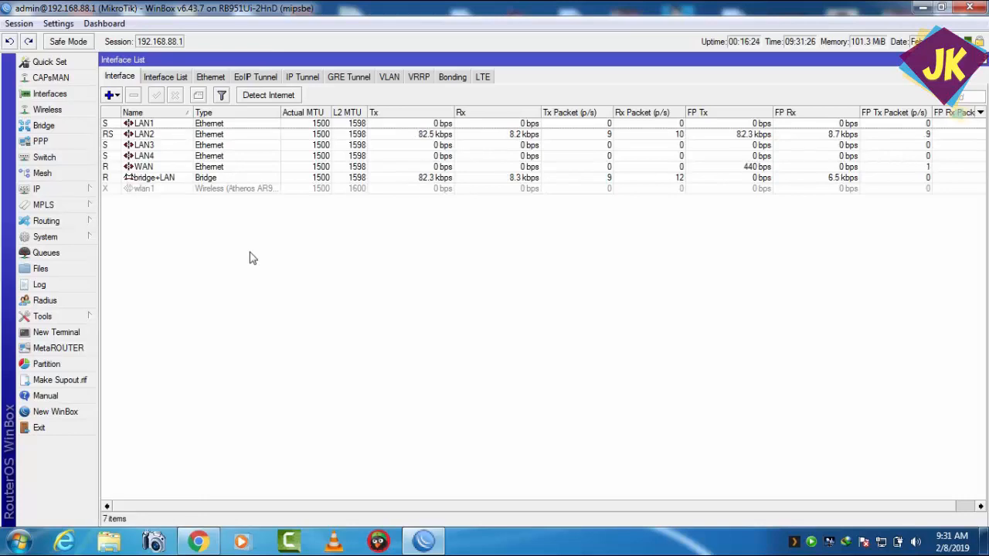